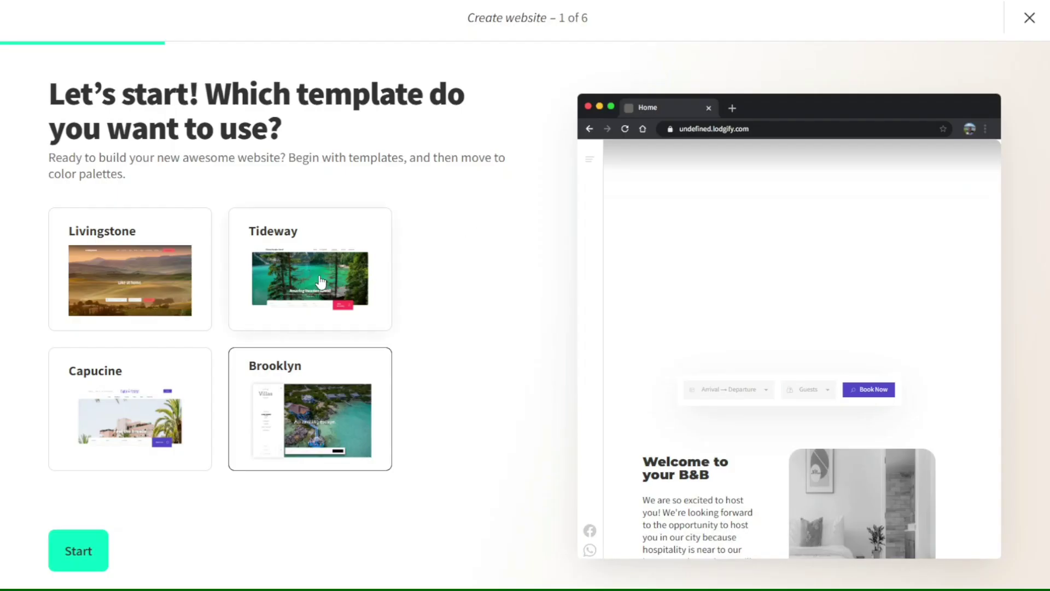
Compare the Tideway, Livingstone and Capucine templates, then start the website with Capucine.
{"action": "left_click", "coordinate": [321, 282]}
{"action": "left_click", "coordinate": [165, 296]}
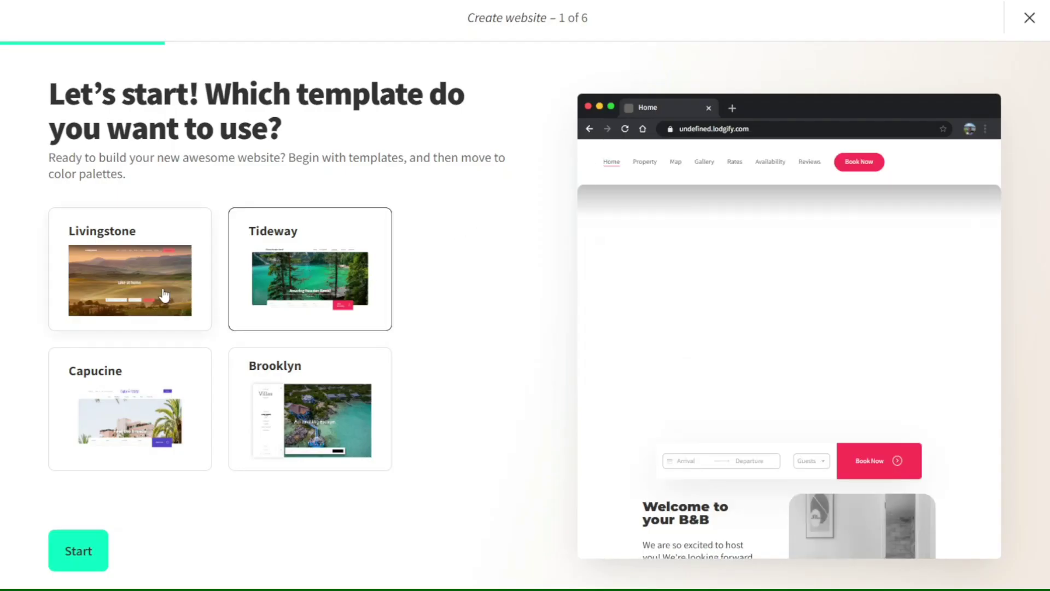
{"action": "left_click", "coordinate": [162, 407]}
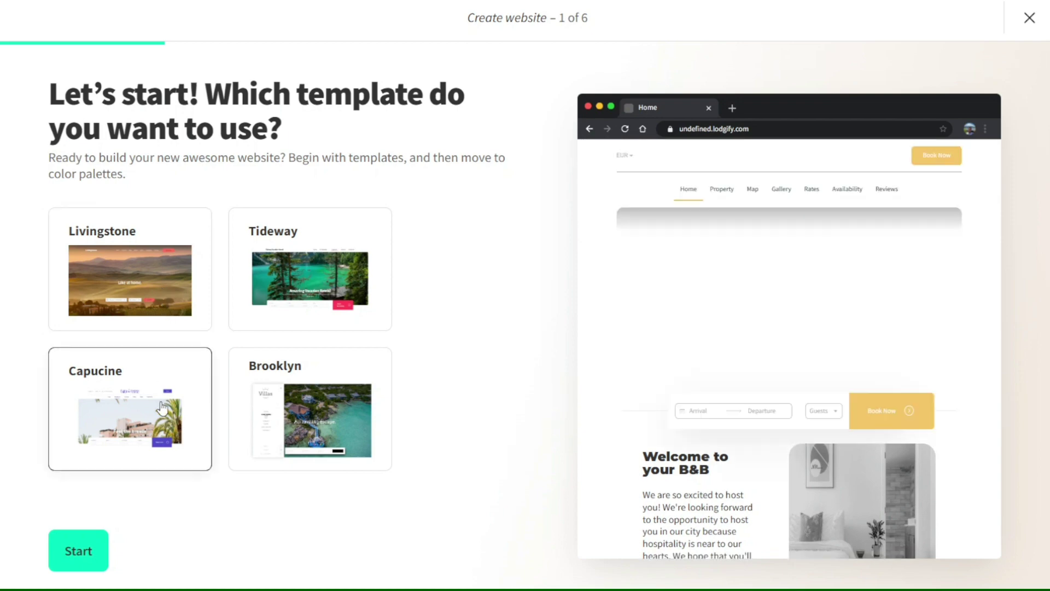
{"action": "left_click", "coordinate": [81, 551]}
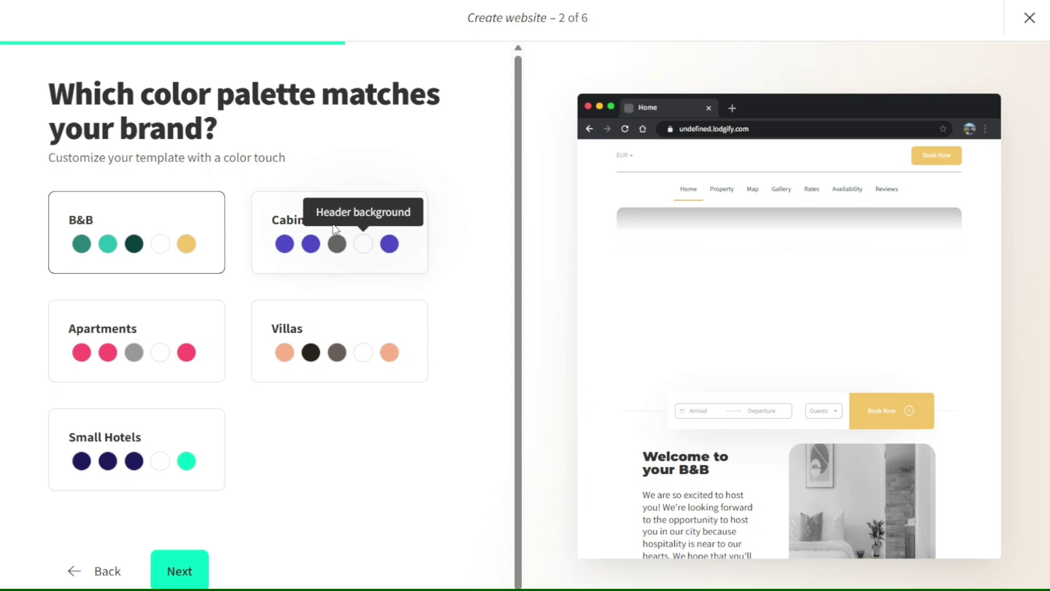
Preview the Cabins & Rentals, B&B and Apartments colour palettes.
{"action": "left_click", "coordinate": [310, 246]}
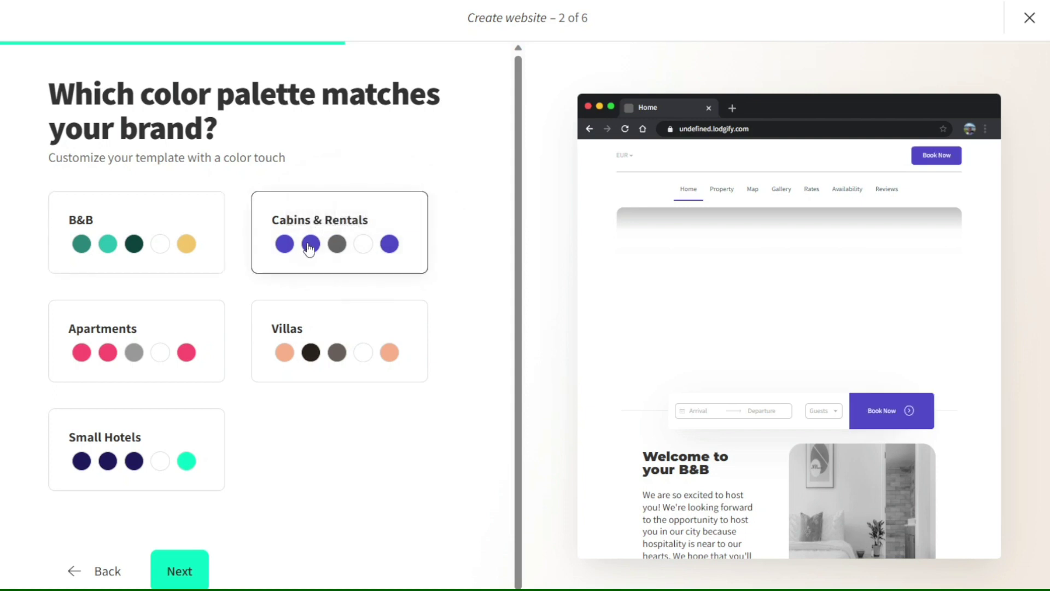
{"action": "left_click", "coordinate": [135, 245]}
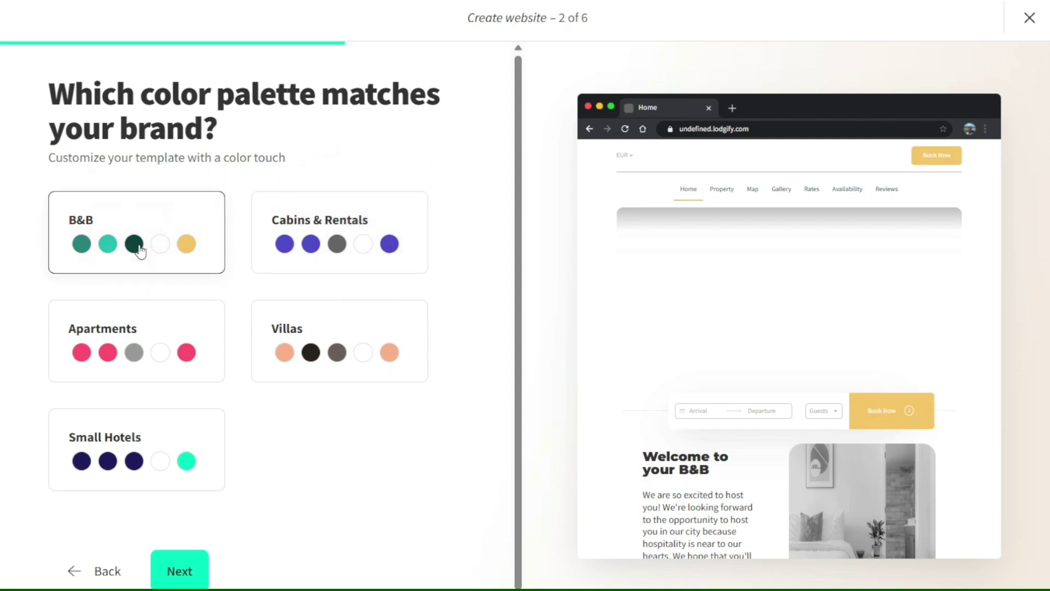
{"action": "left_click", "coordinate": [137, 354]}
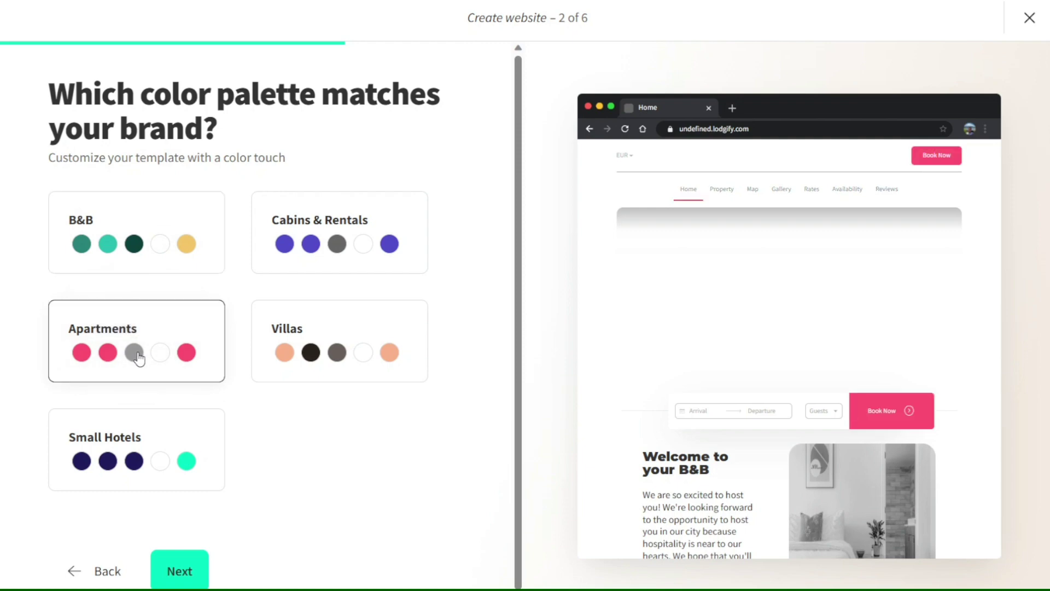
Preview the Villas palette, then expand the JotForm tutorial's full description on YouTube.
{"action": "left_click", "coordinate": [283, 354]}
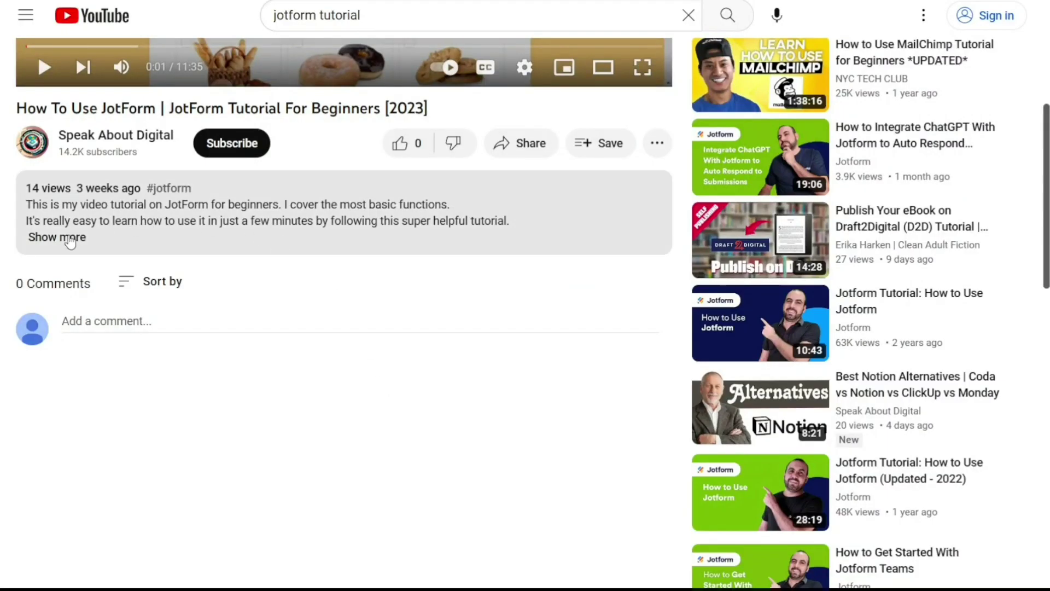
{"action": "left_click", "coordinate": [68, 239]}
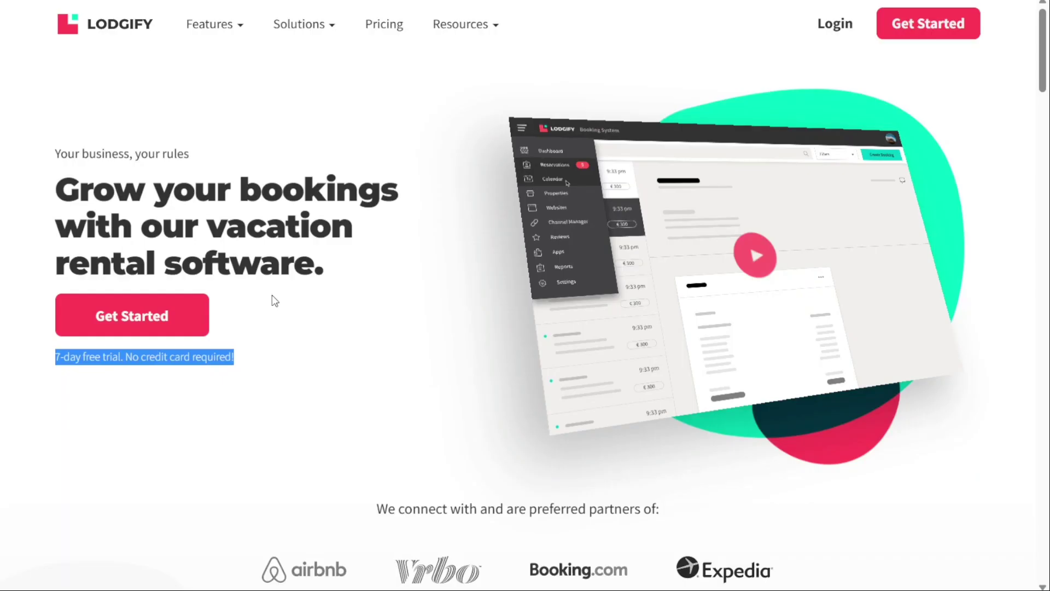
{"action": "left_click", "coordinate": [272, 294]}
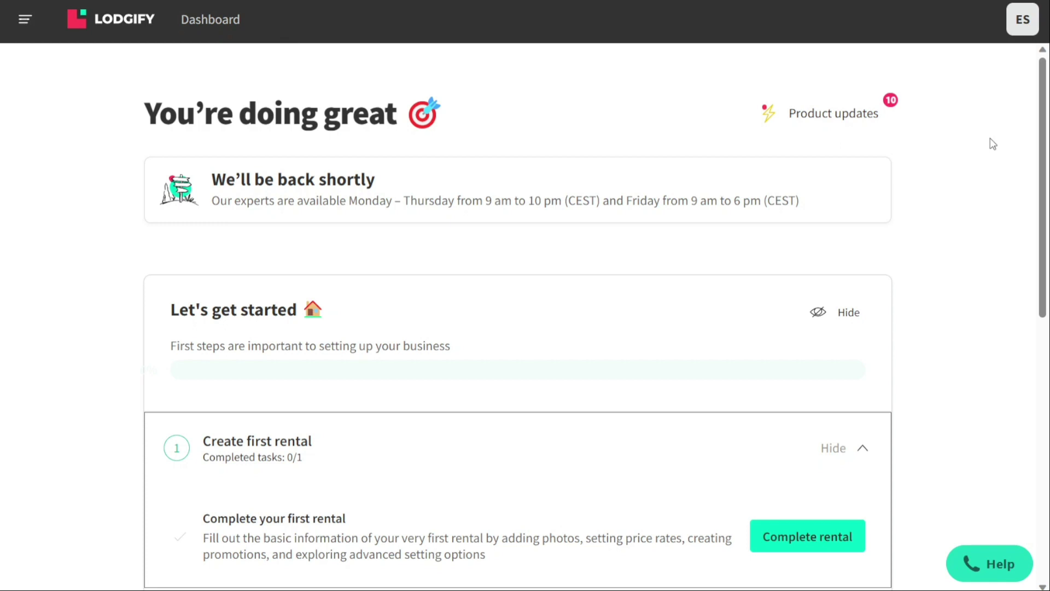
{"action": "left_click_drag", "start_coordinate": [1046, 137], "coordinate": [1046, 188]}
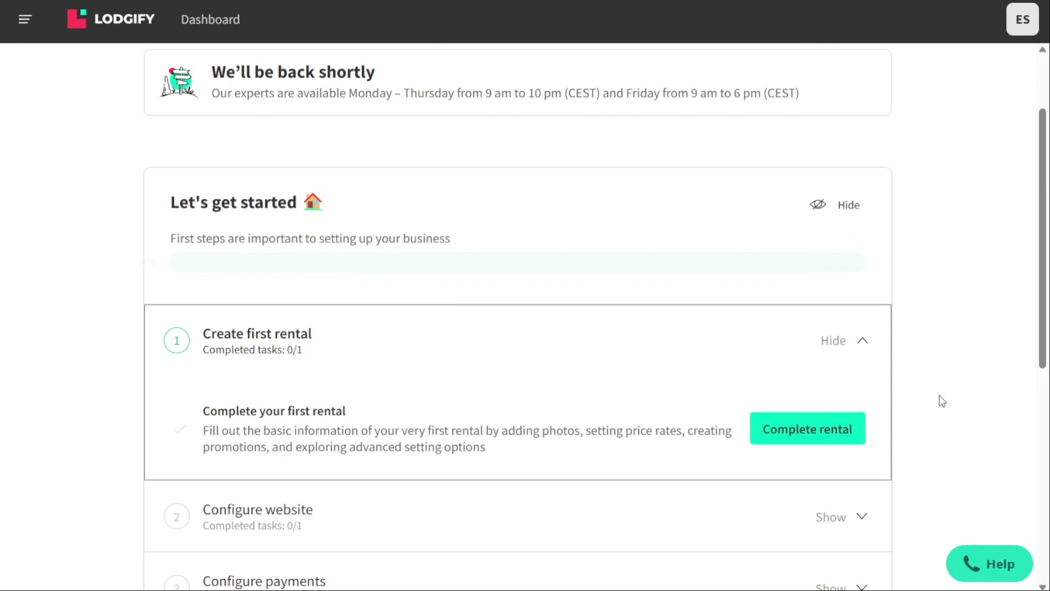
Create a new rental from scratch named MyRental and continue the setup.
{"action": "left_click", "coordinate": [809, 432]}
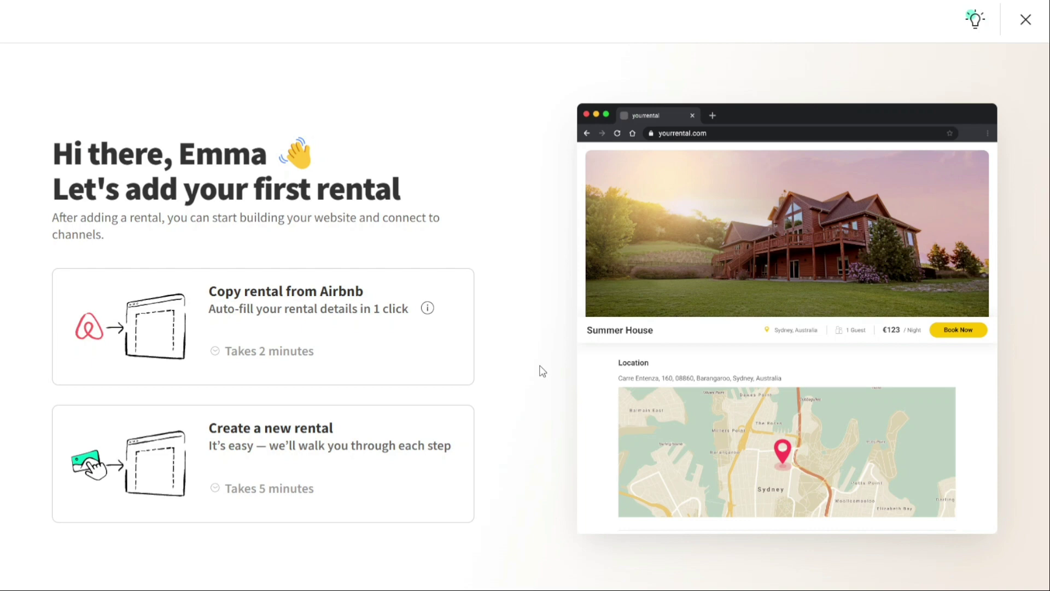
{"action": "left_click", "coordinate": [328, 451]}
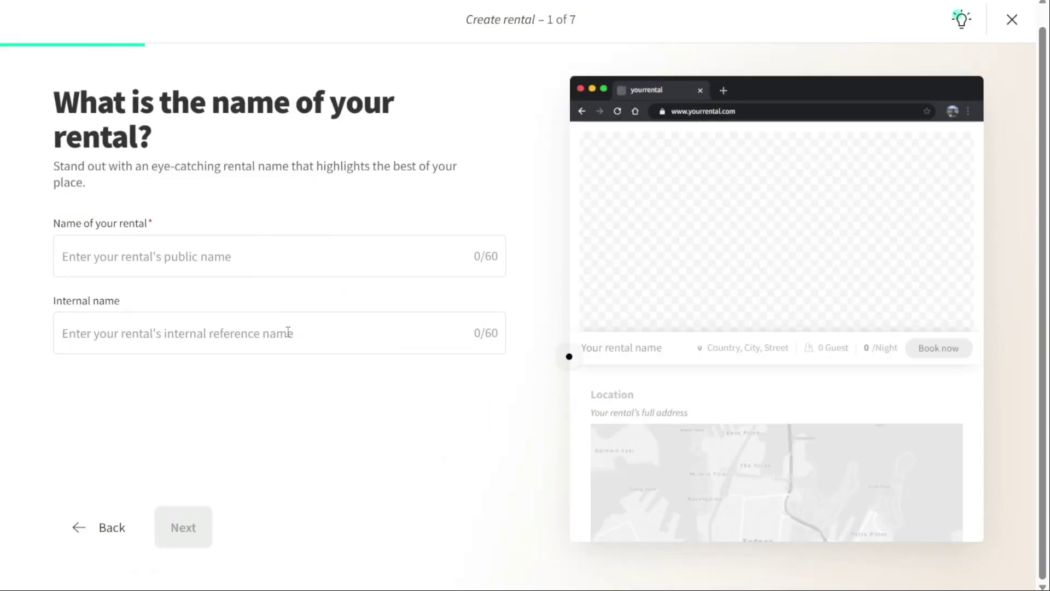
{"action": "left_click", "coordinate": [228, 260]}
{"action": "type", "text": "My"}
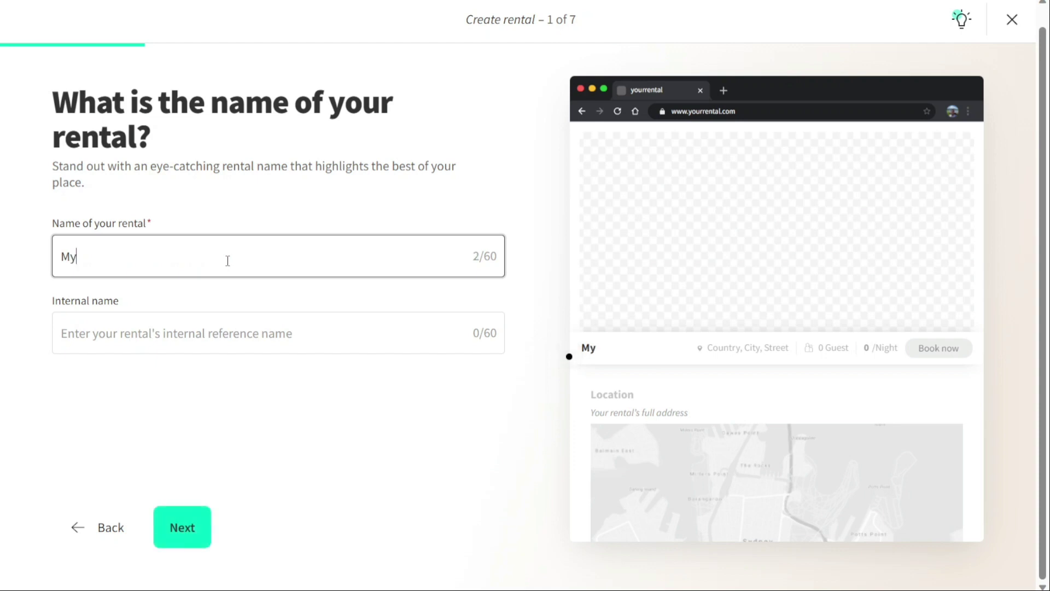
{"action": "type", "text": "Rental"}
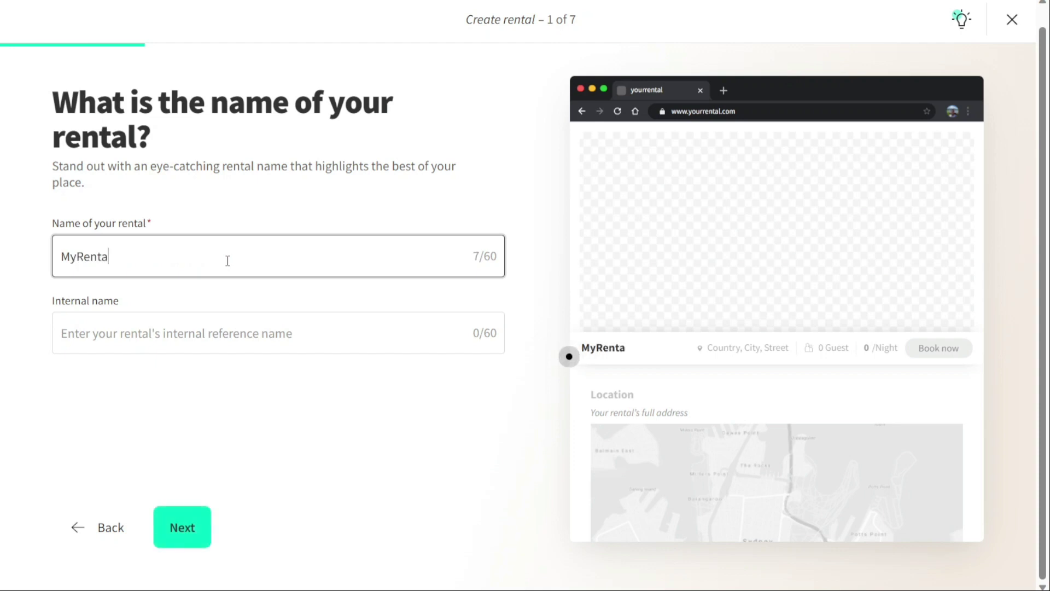
{"action": "left_click", "coordinate": [197, 514]}
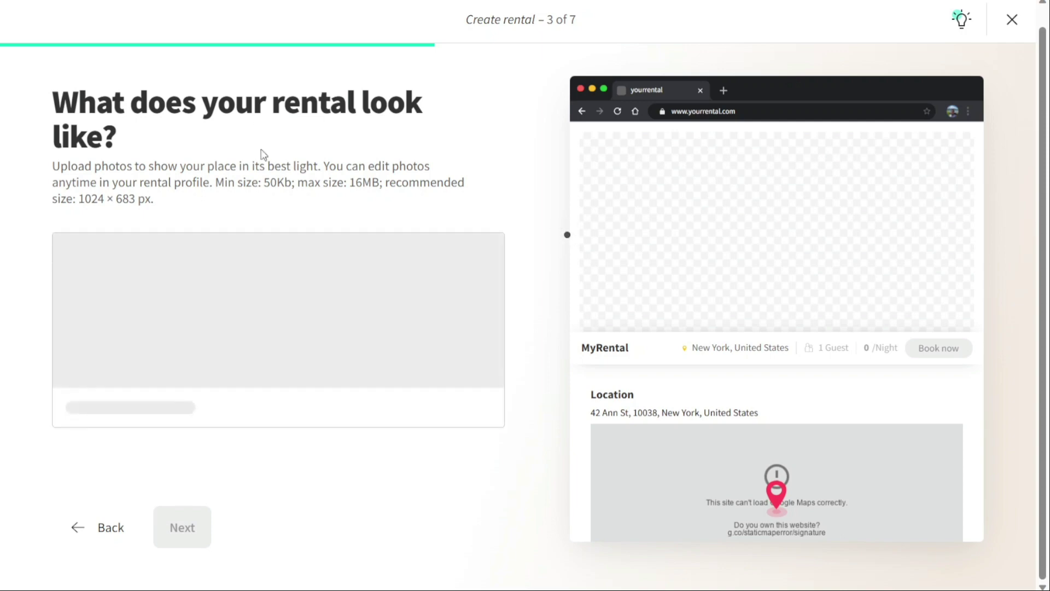
Keep guest capacity at 1 and set the nightly price to $1000.
{"action": "left_click", "coordinate": [176, 541]}
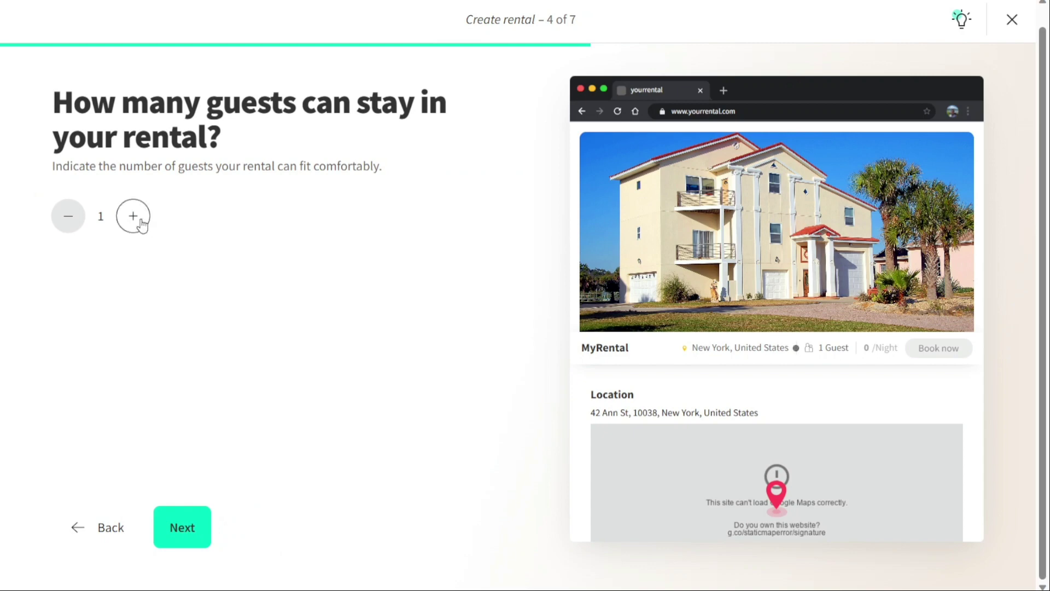
{"action": "left_click", "coordinate": [184, 527]}
{"action": "left_click", "coordinate": [125, 209]}
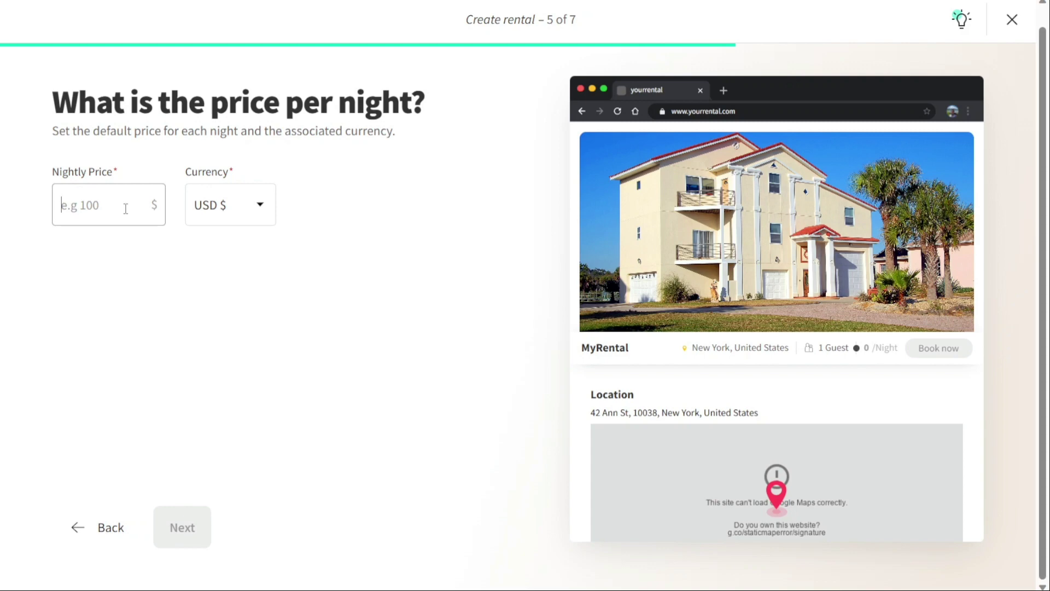
{"action": "type", "text": "1000"}
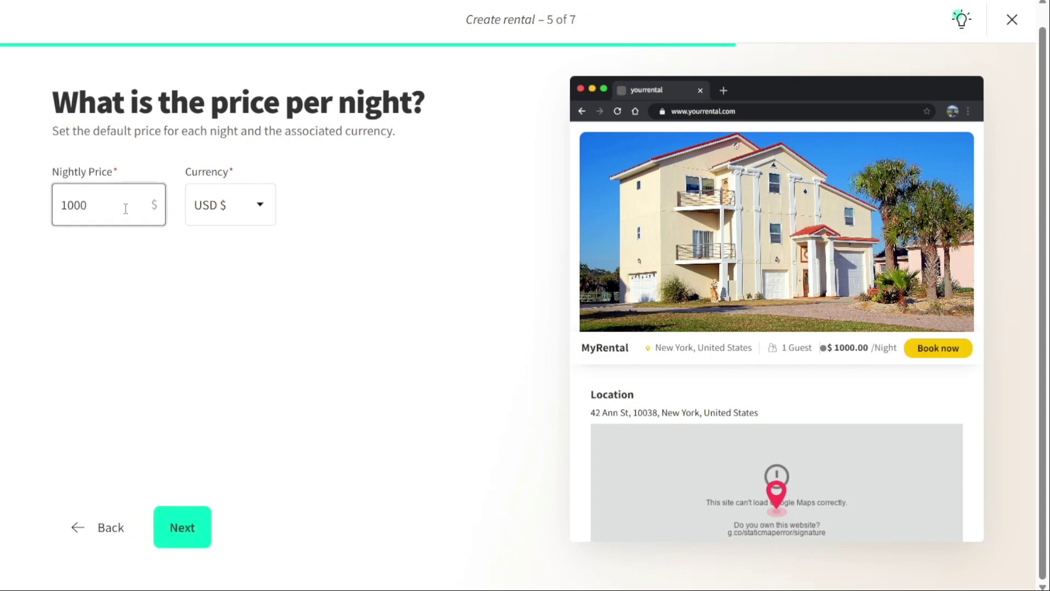
{"action": "left_click", "coordinate": [202, 519]}
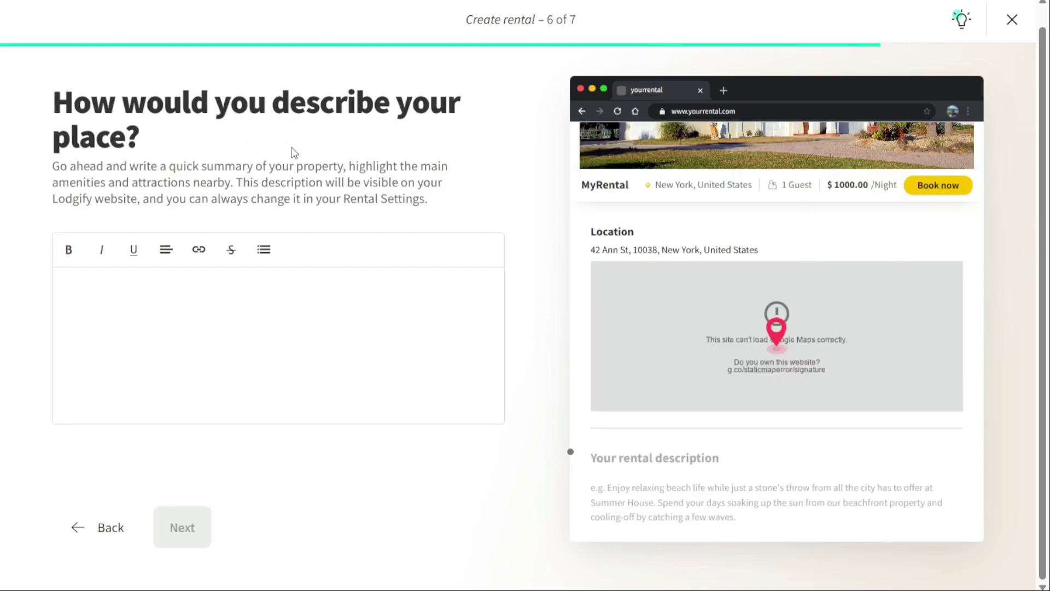
Add the description 'Bio' and require booking requests instead of instant booking.
{"action": "left_click", "coordinate": [188, 307]}
{"action": "type", "text": "Bio"}
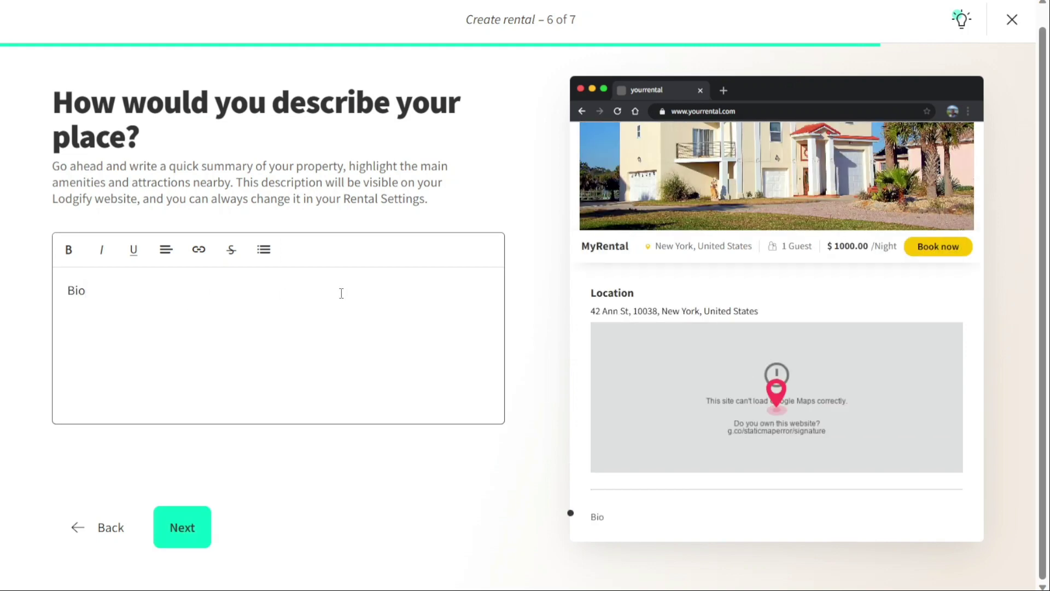
{"action": "left_click", "coordinate": [189, 529]}
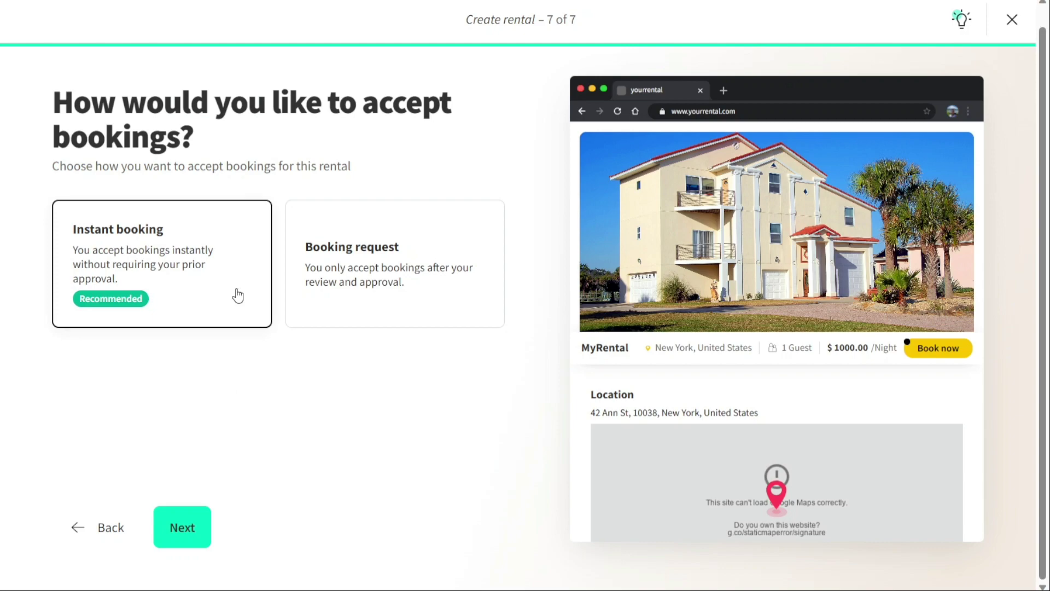
{"action": "left_click", "coordinate": [372, 278]}
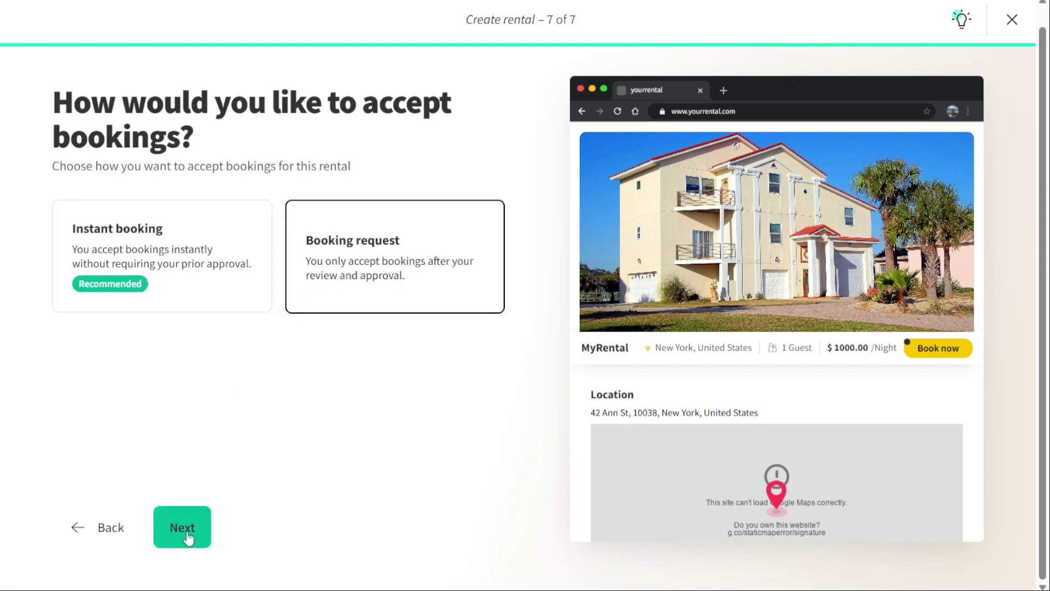
Finish the rental and review the dashboard checklist, now at 20%.
{"action": "left_click", "coordinate": [188, 537]}
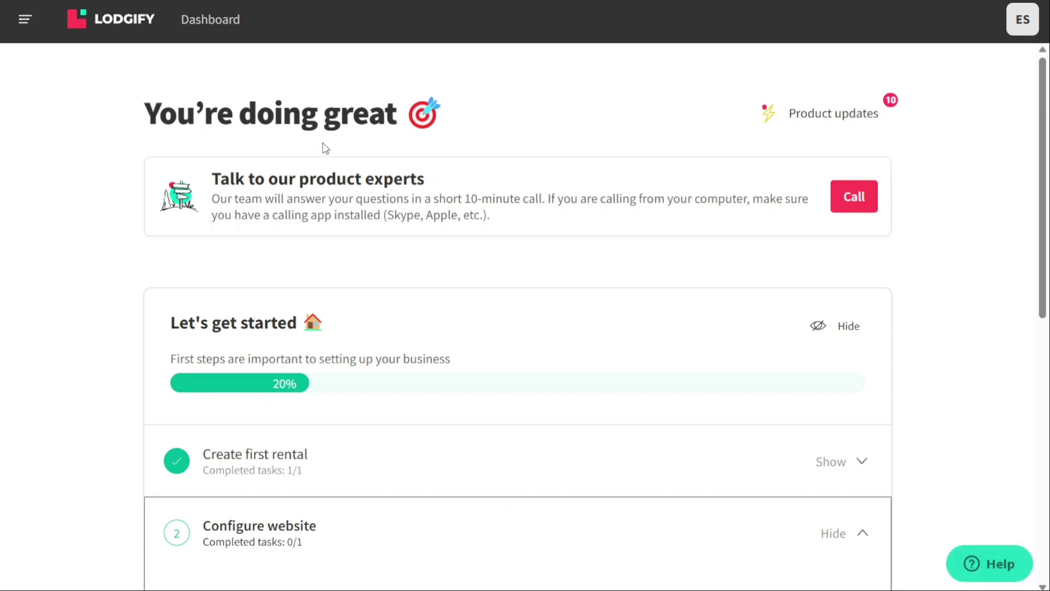
{"action": "left_click", "coordinate": [25, 25]}
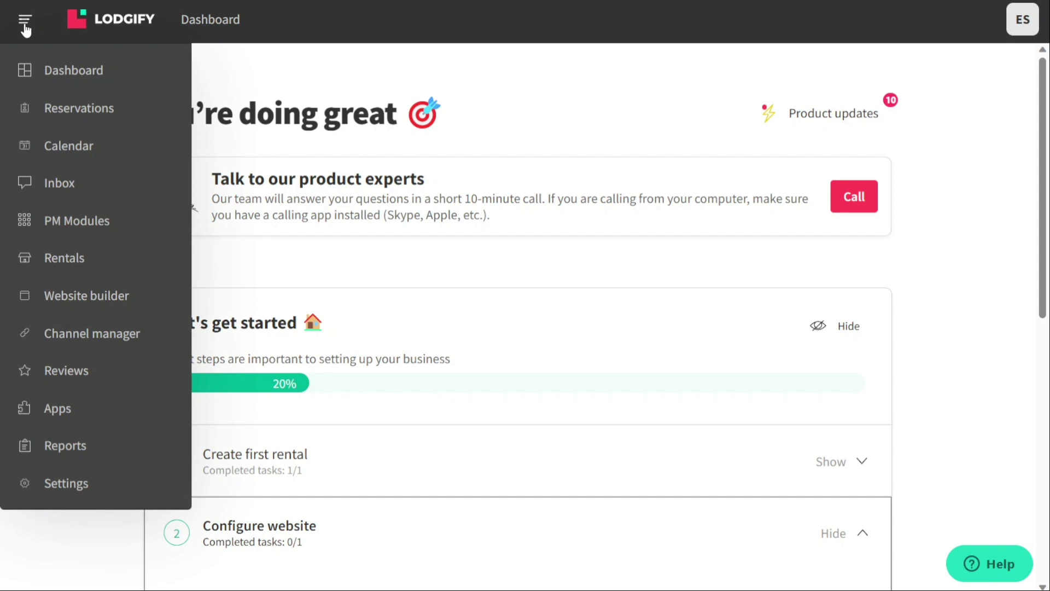
{"action": "left_click", "coordinate": [254, 65]}
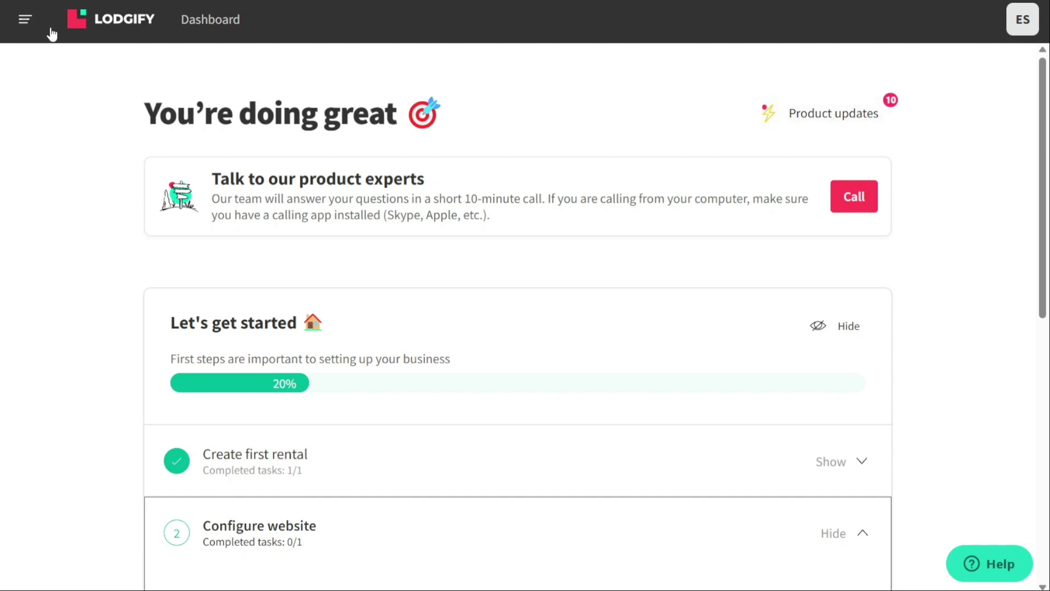
Go to Reservations and view the Create booking options without choosing one.
{"action": "left_click", "coordinate": [30, 22]}
{"action": "left_click", "coordinate": [67, 112]}
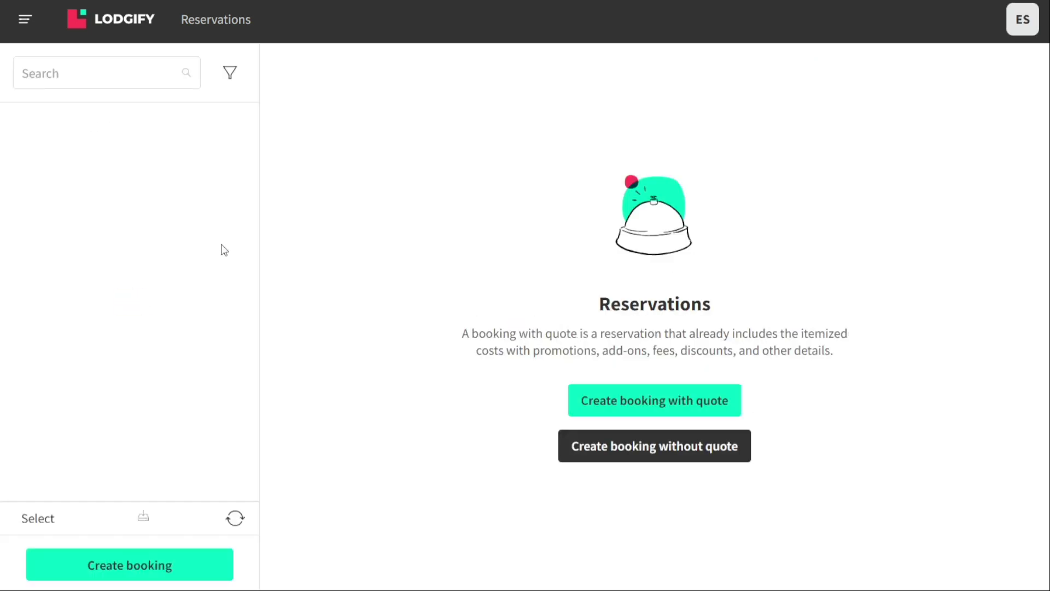
{"action": "left_click", "coordinate": [181, 569]}
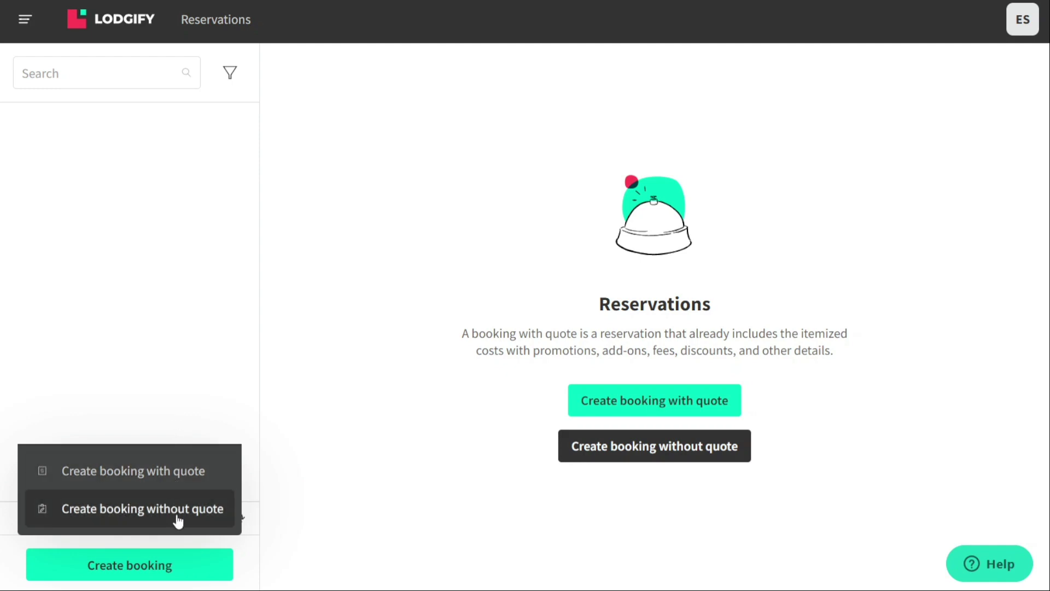
{"action": "left_click", "coordinate": [167, 267]}
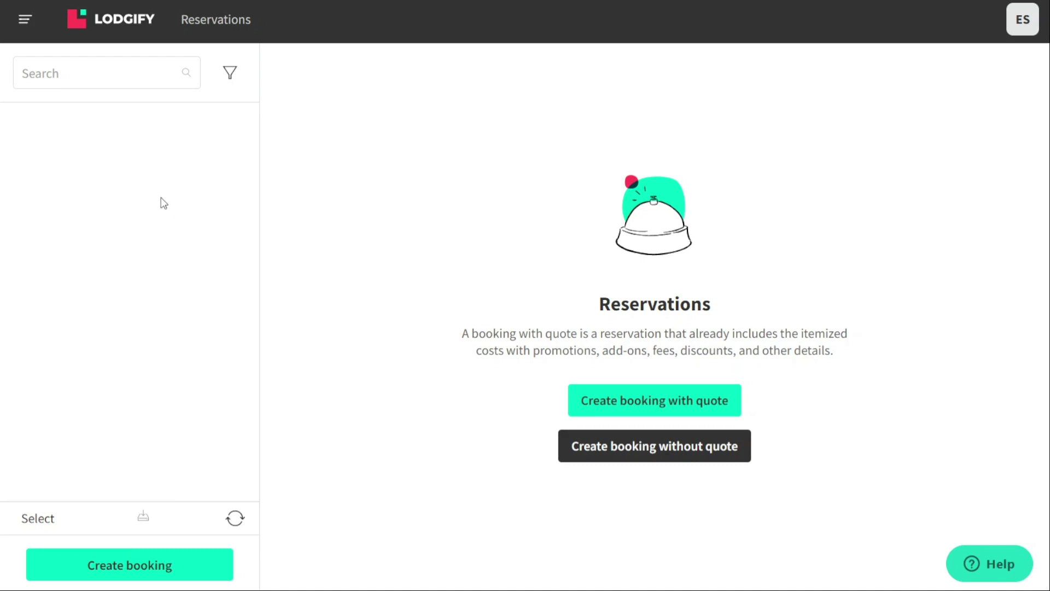
{"action": "left_click", "coordinate": [27, 22]}
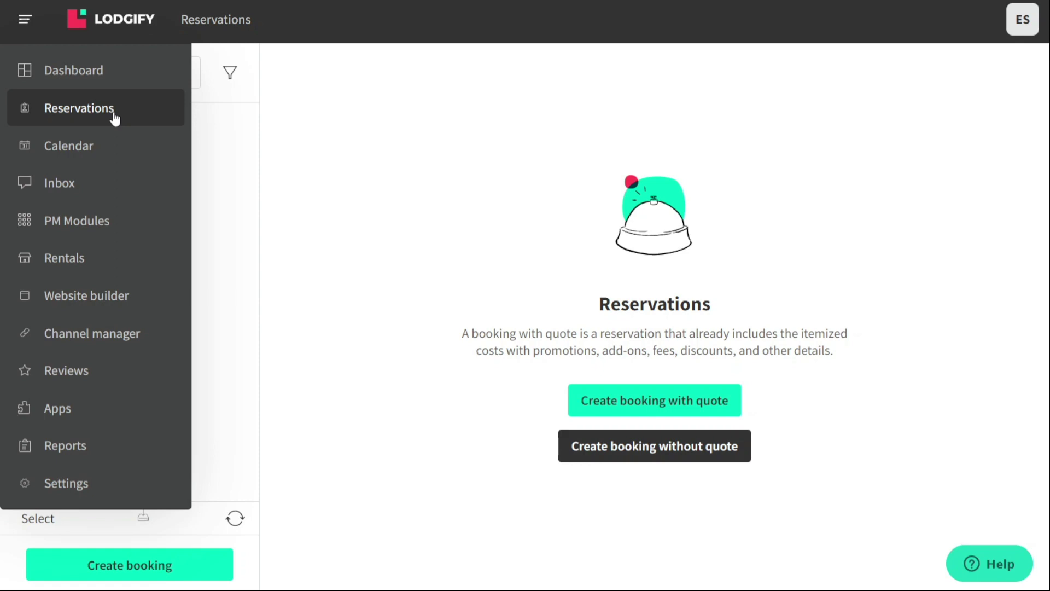
Open the Calendar and view MyRental in Single, Multi and 6-months layouts.
{"action": "left_click", "coordinate": [120, 149]}
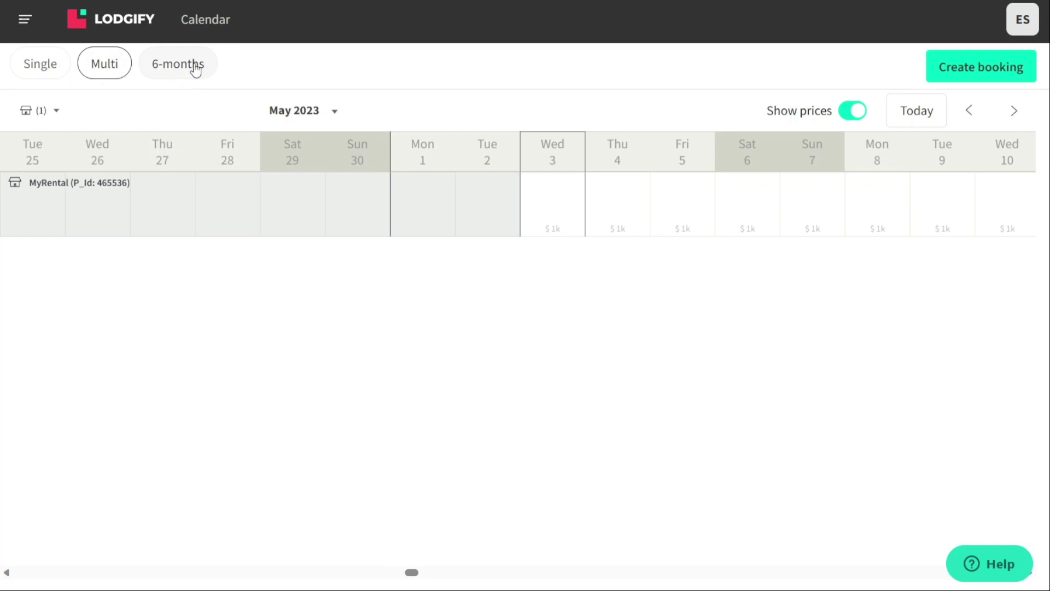
{"action": "left_click", "coordinate": [38, 69]}
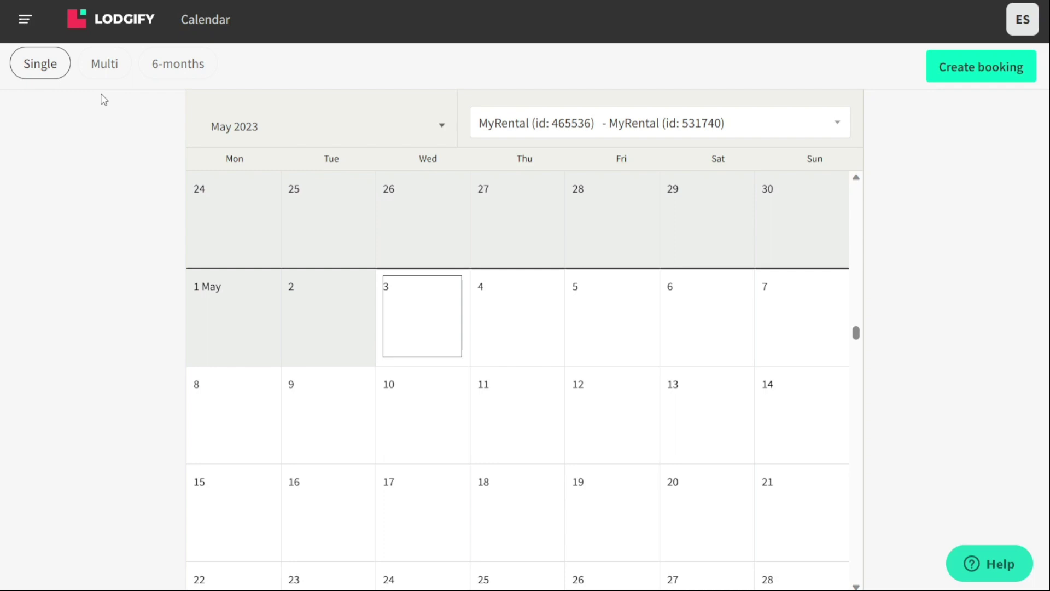
{"action": "left_click", "coordinate": [103, 63]}
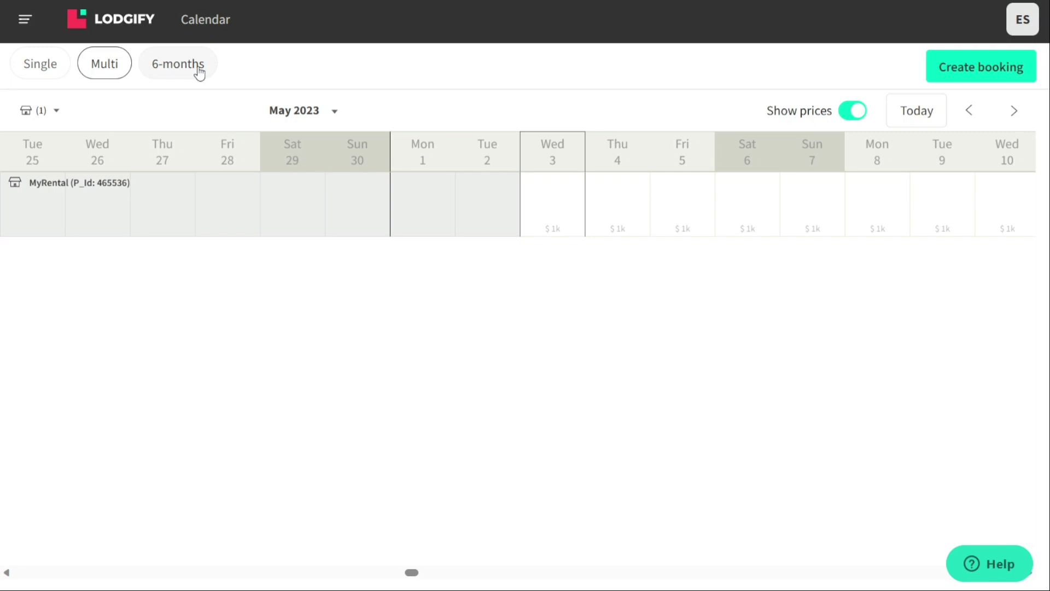
{"action": "left_click", "coordinate": [200, 73]}
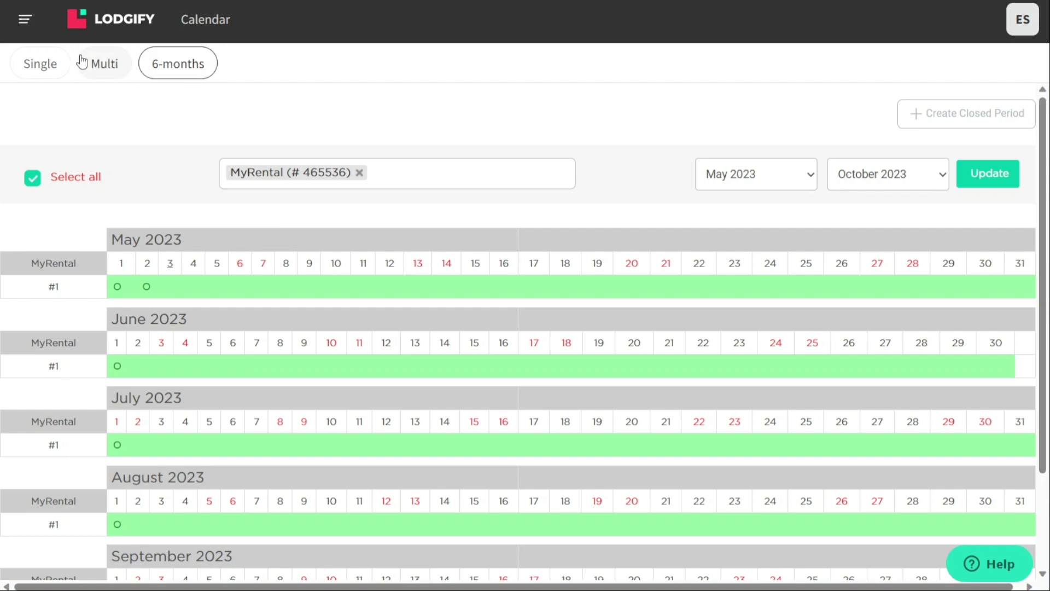
{"action": "left_click", "coordinate": [25, 20]}
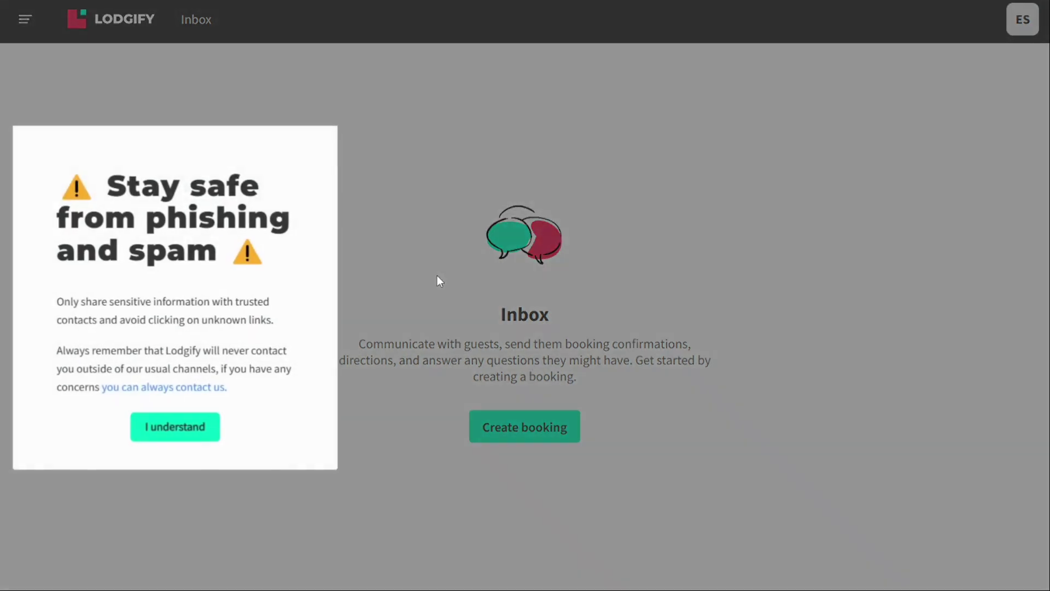
Dismiss the Inbox phishing warning and go to the PM Modules section.
{"action": "left_click", "coordinate": [198, 437]}
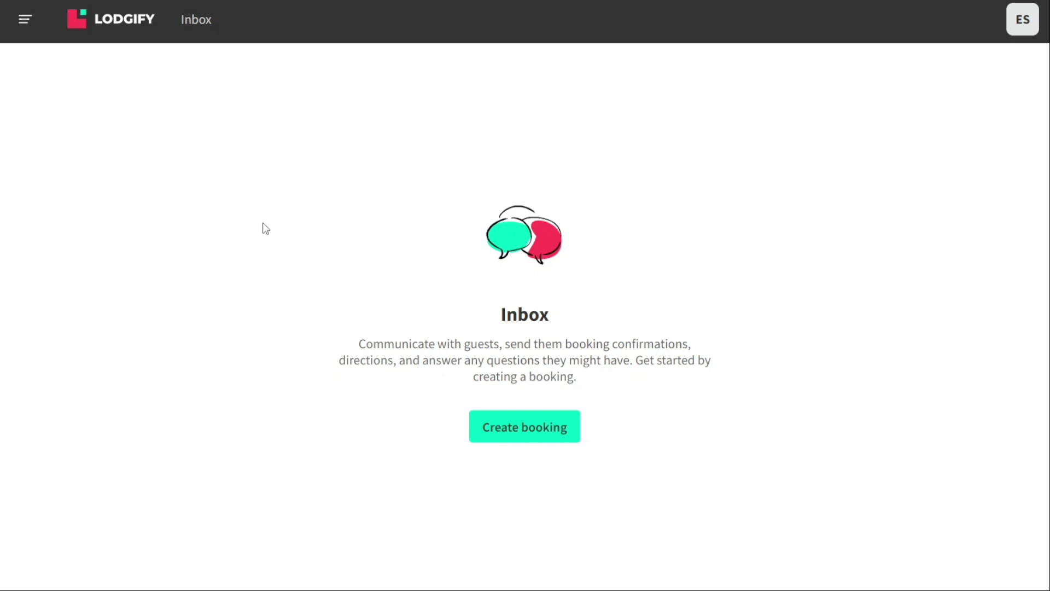
{"action": "left_click", "coordinate": [33, 25]}
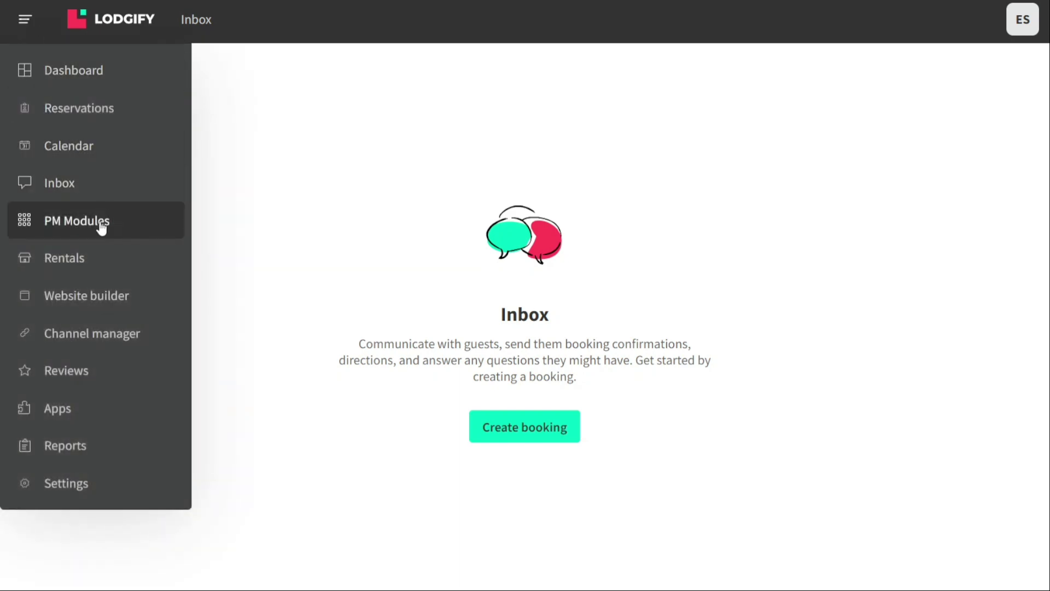
{"action": "left_click", "coordinate": [61, 221]}
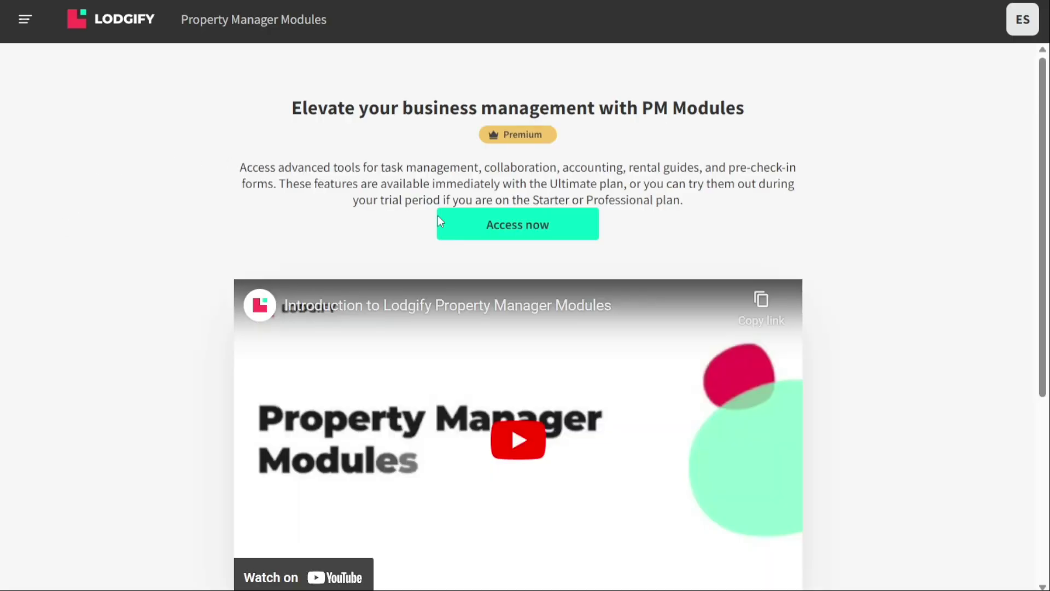
Access the Property Manager Modules to load MyRental's Control Center.
{"action": "left_click", "coordinate": [492, 241]}
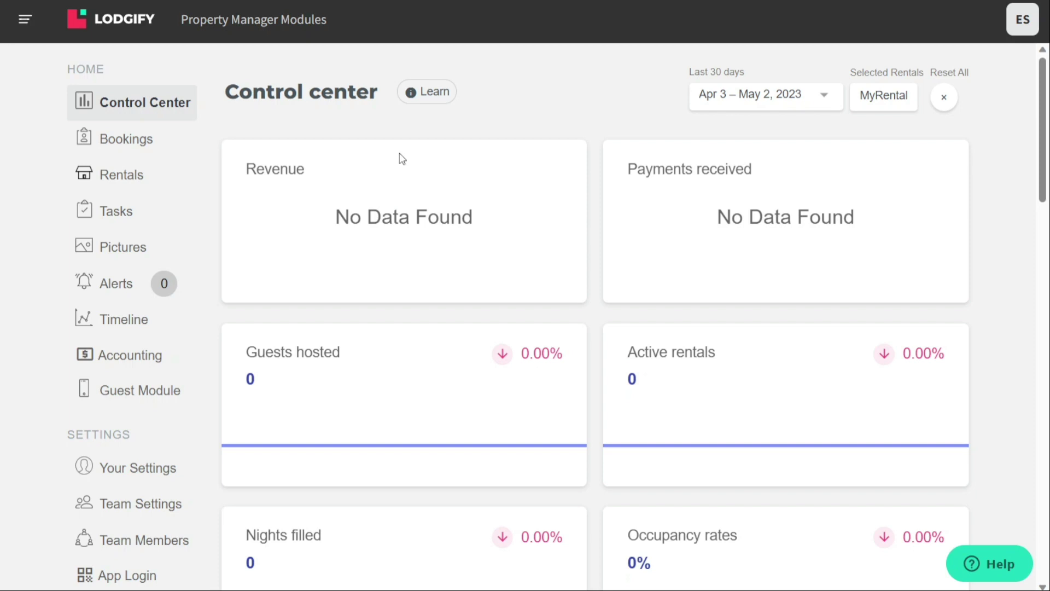
Go to the Rentals list showing MyRental as completed.
{"action": "left_click", "coordinate": [27, 25]}
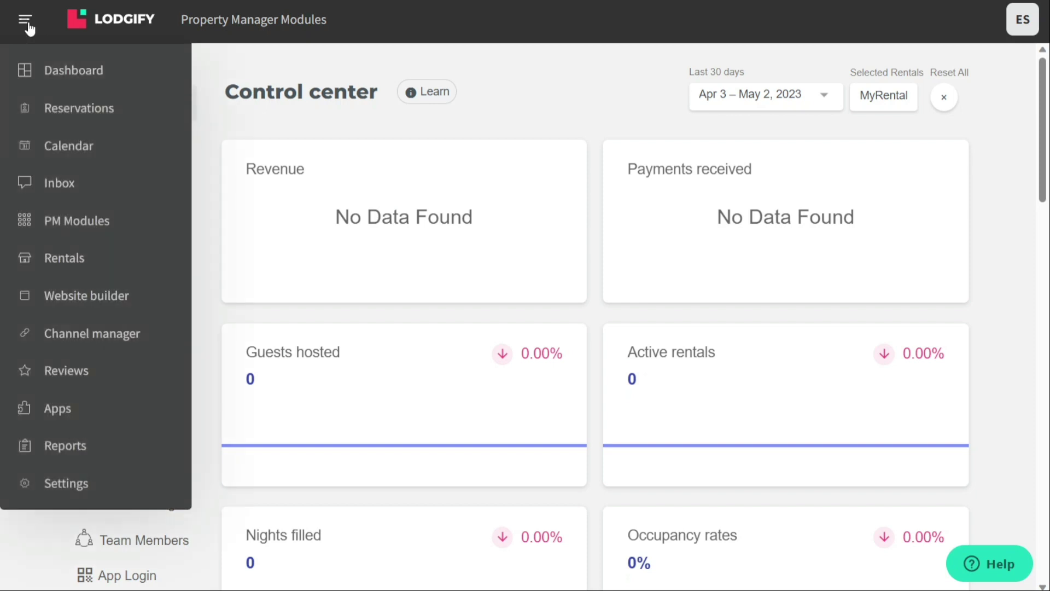
{"action": "left_click", "coordinate": [112, 259]}
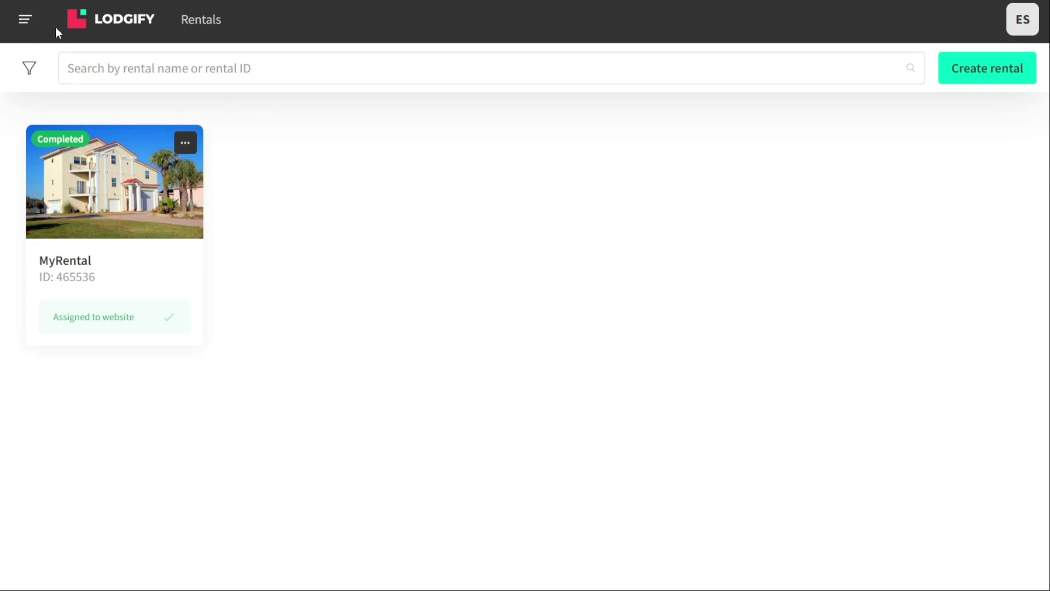
Install the Tideway 2.0 template in place of Livingstone 2.0 and bring up its Design options.
{"action": "left_click", "coordinate": [29, 22]}
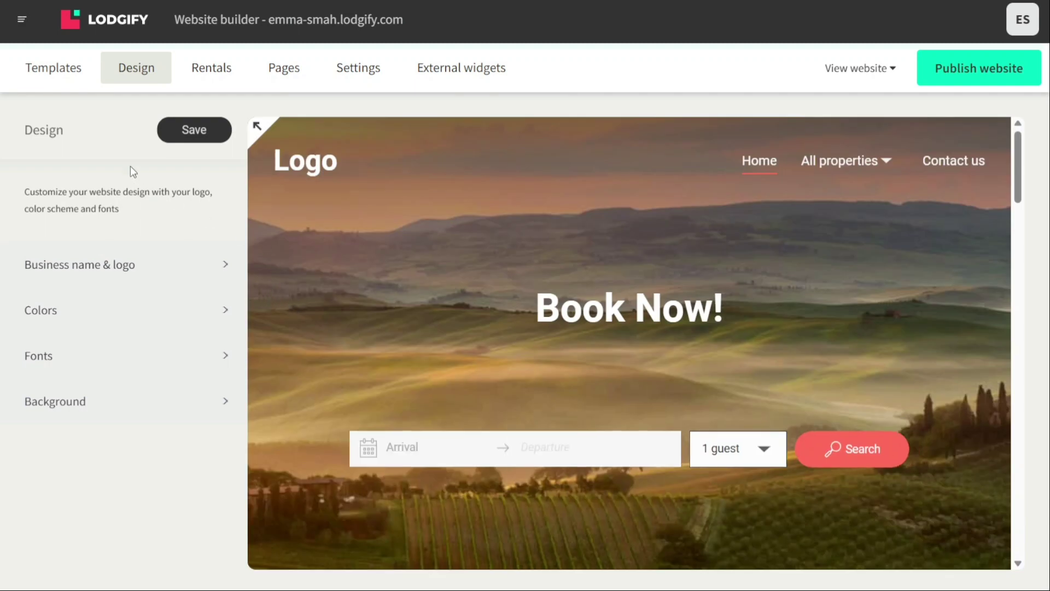
{"action": "left_click", "coordinate": [52, 79]}
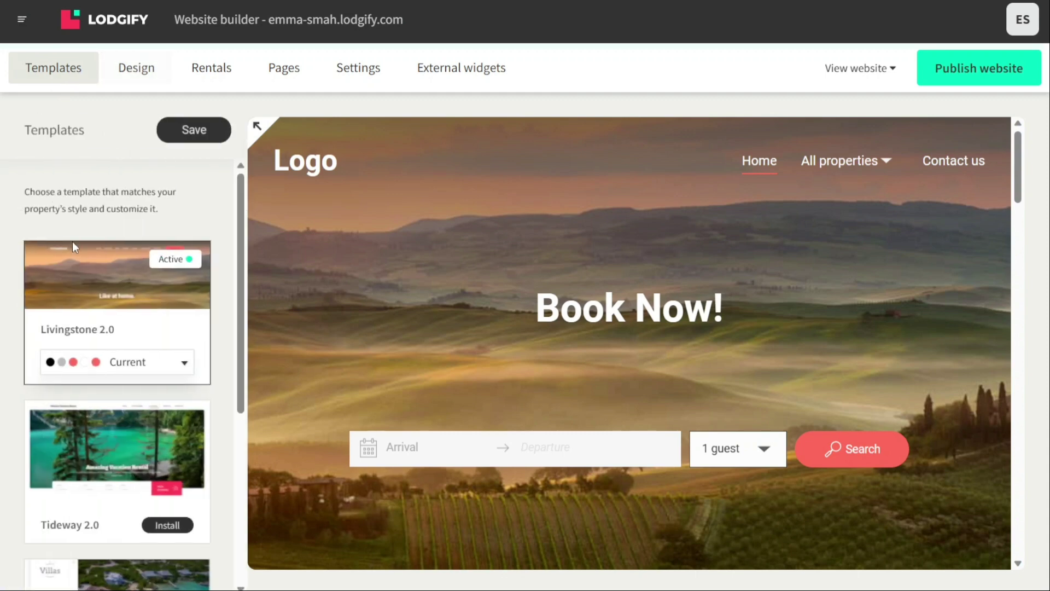
{"action": "left_click", "coordinate": [167, 524]}
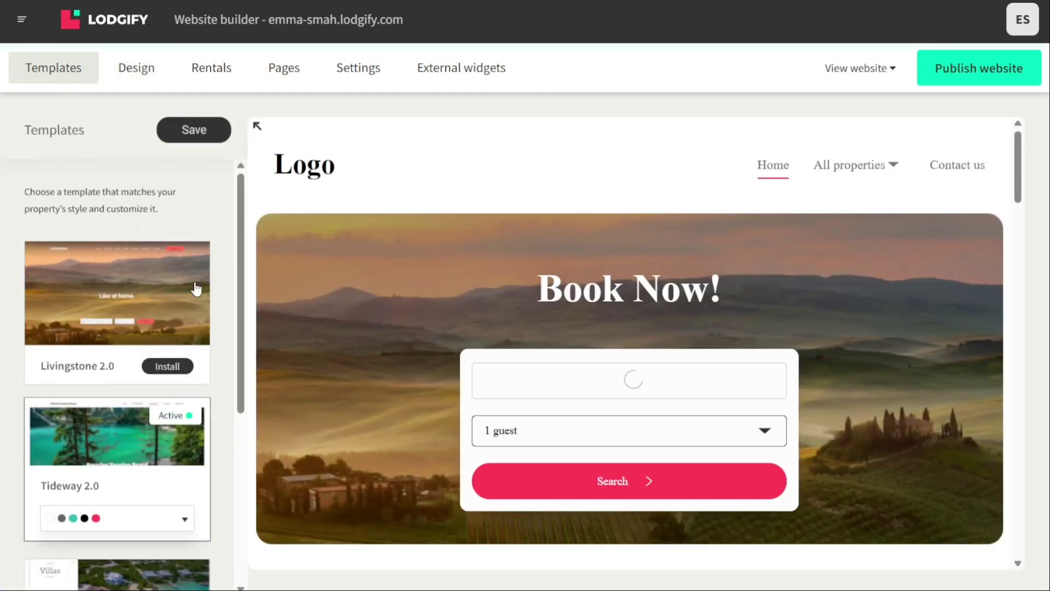
{"action": "left_click", "coordinate": [130, 77]}
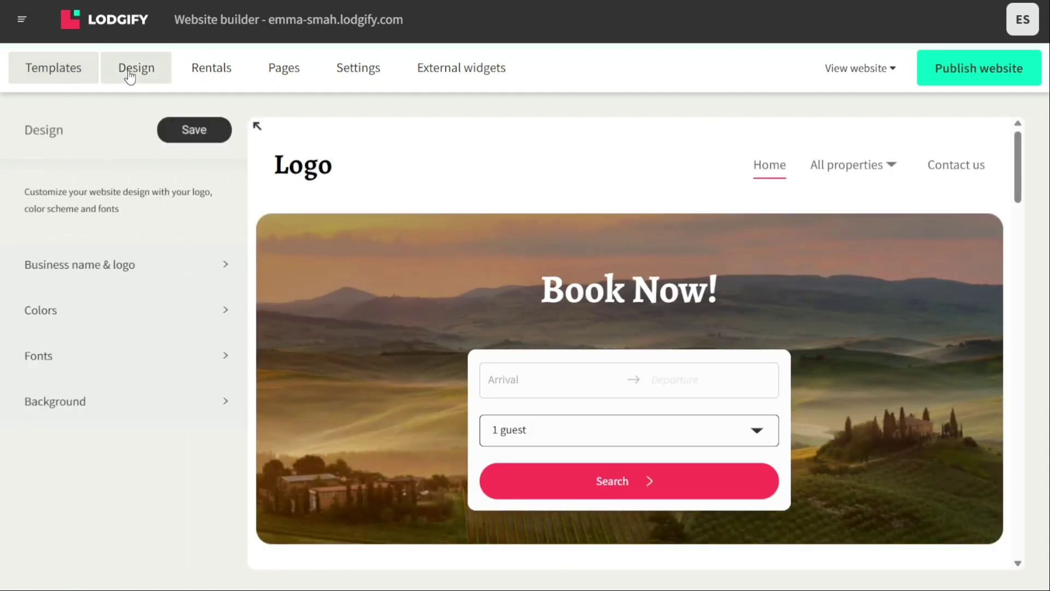
Change the website's business name from 'Logo' to 'MyWeb'.
{"action": "left_click", "coordinate": [84, 269]}
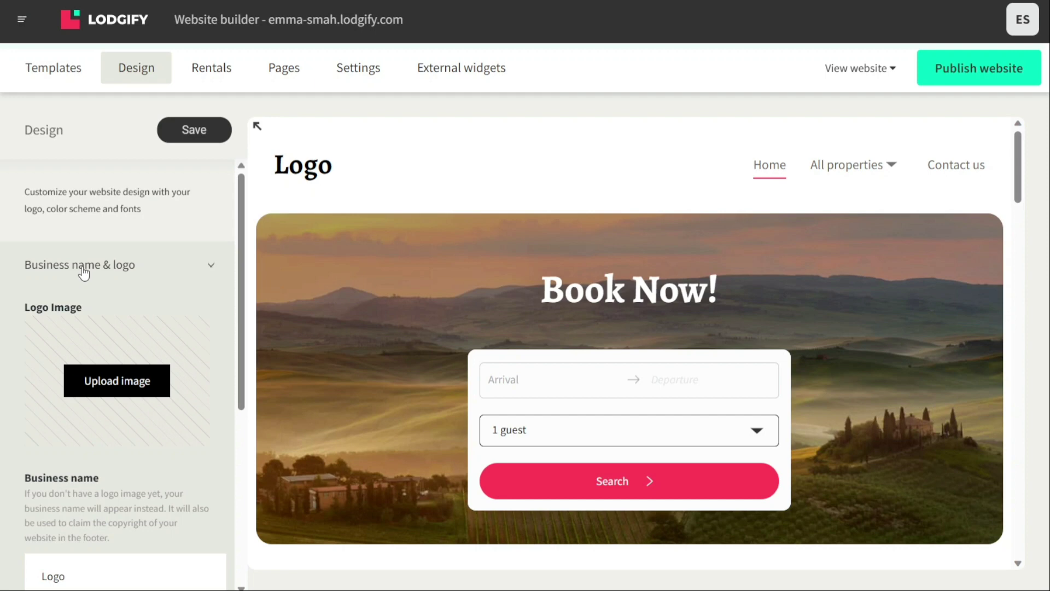
{"action": "left_click", "coordinate": [120, 271]}
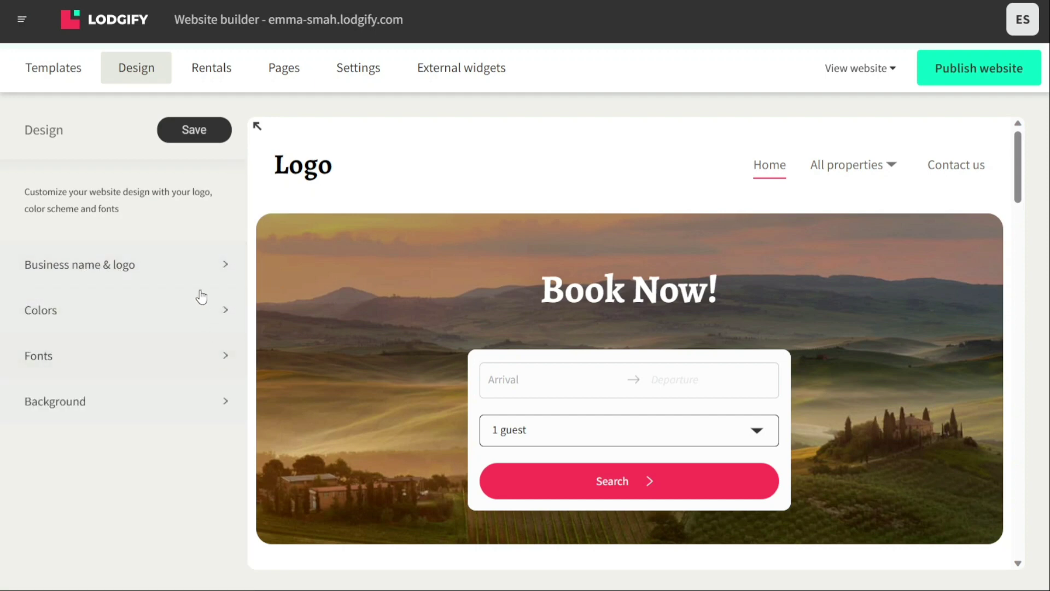
{"action": "left_click", "coordinate": [189, 277]}
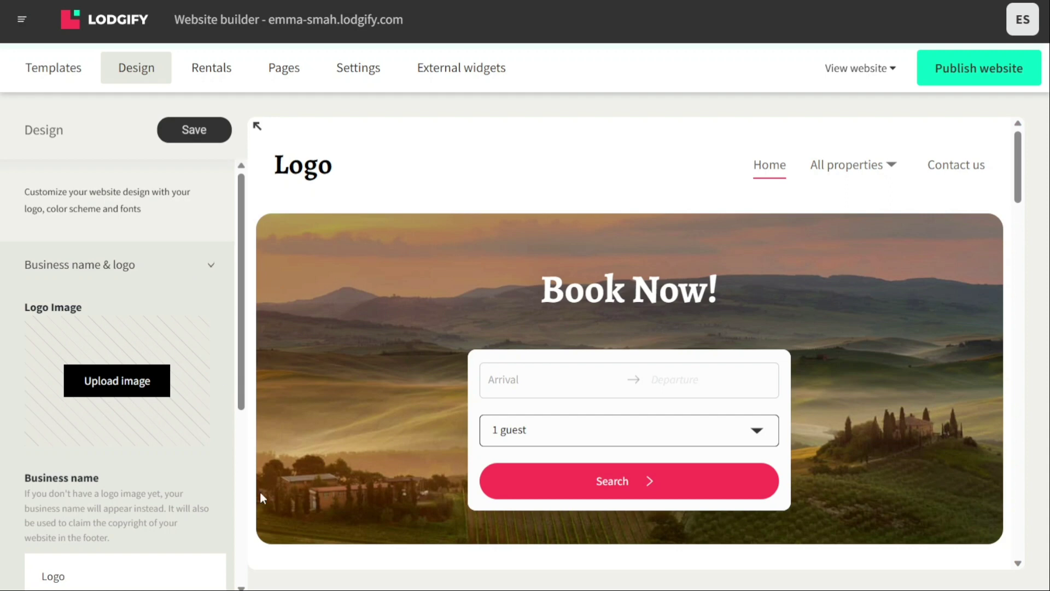
{"action": "double_click", "coordinate": [132, 578]}
{"action": "type", "text": "MyWeb"}
{"action": "key", "text": "Return"}
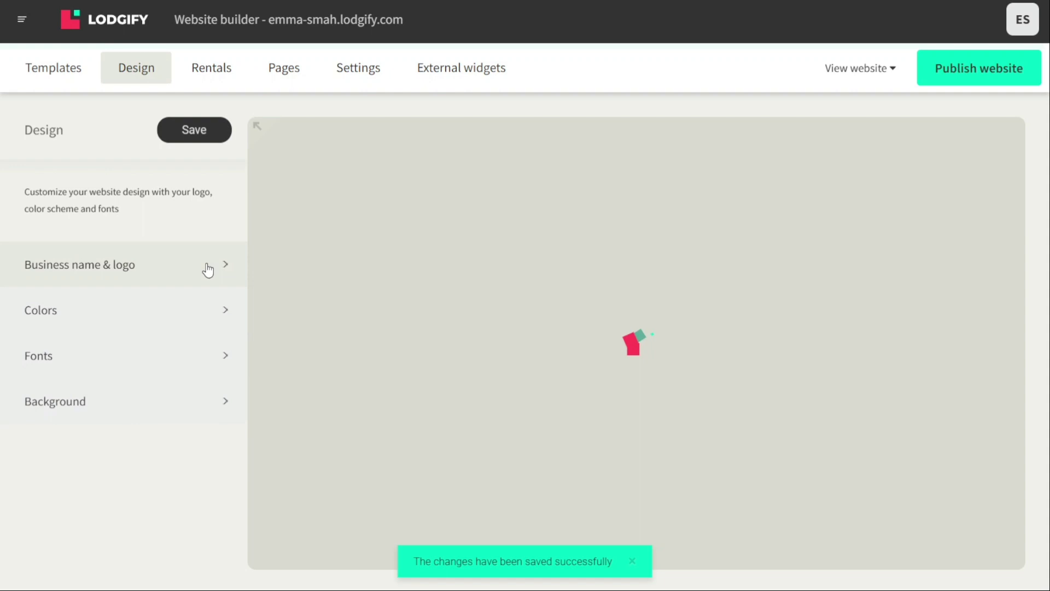
Review the colour scheme and the Alegreya and Source Sans Pro font settings.
{"action": "left_click", "coordinate": [208, 269]}
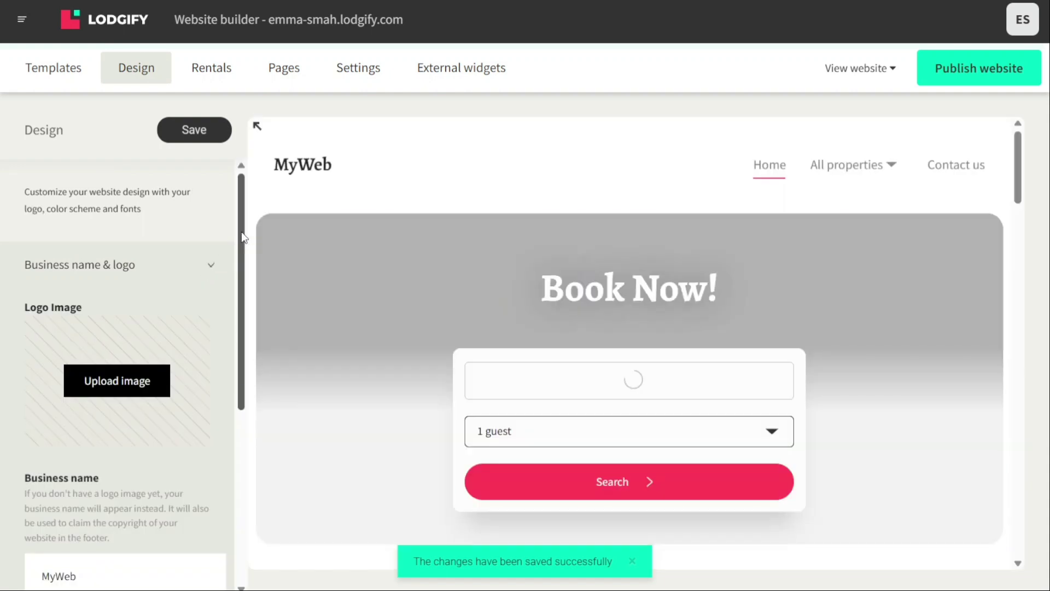
{"action": "left_click_drag", "start_coordinate": [244, 240], "coordinate": [267, 406]}
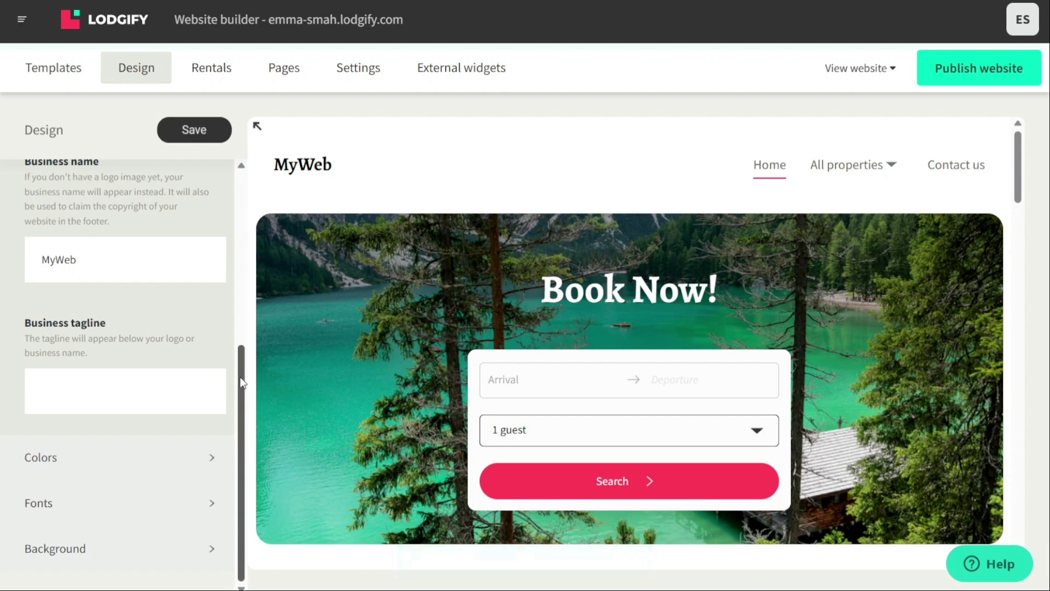
{"action": "left_click", "coordinate": [208, 469]}
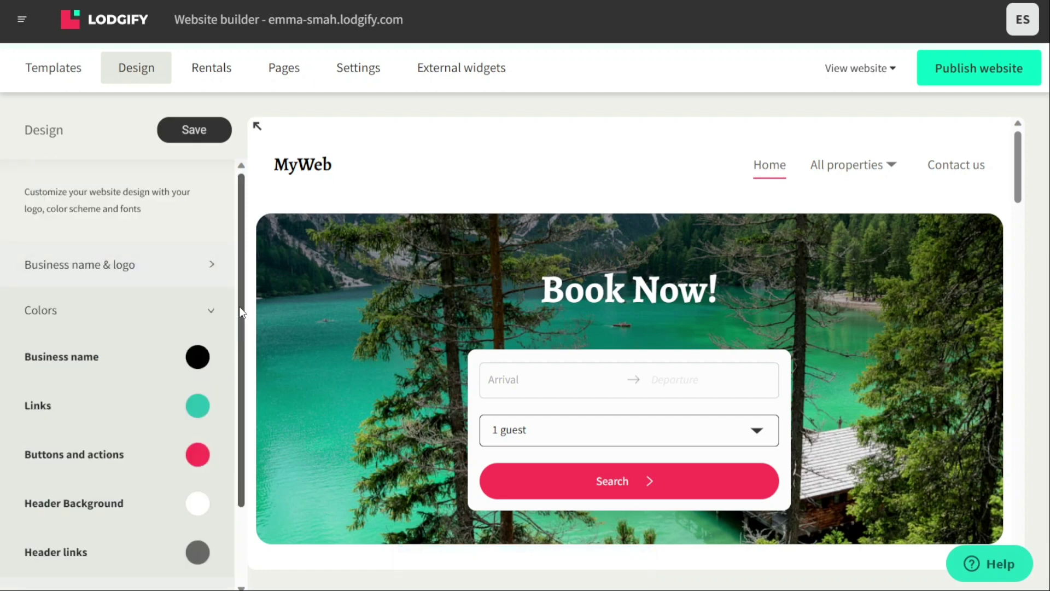
{"action": "left_click_drag", "start_coordinate": [239, 313], "coordinate": [241, 375]}
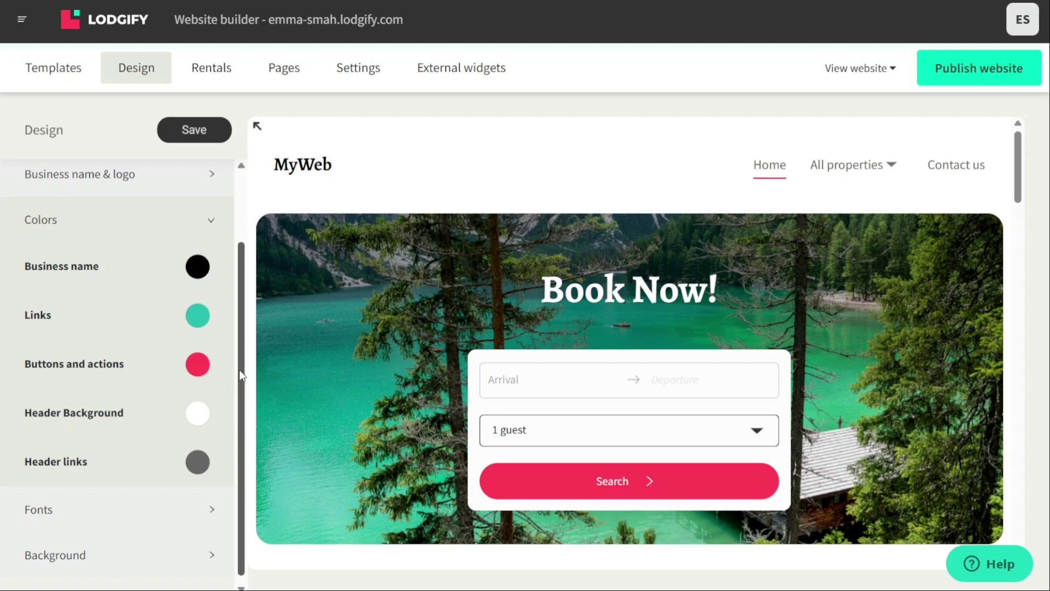
{"action": "left_click_drag", "start_coordinate": [238, 369], "coordinate": [243, 393]}
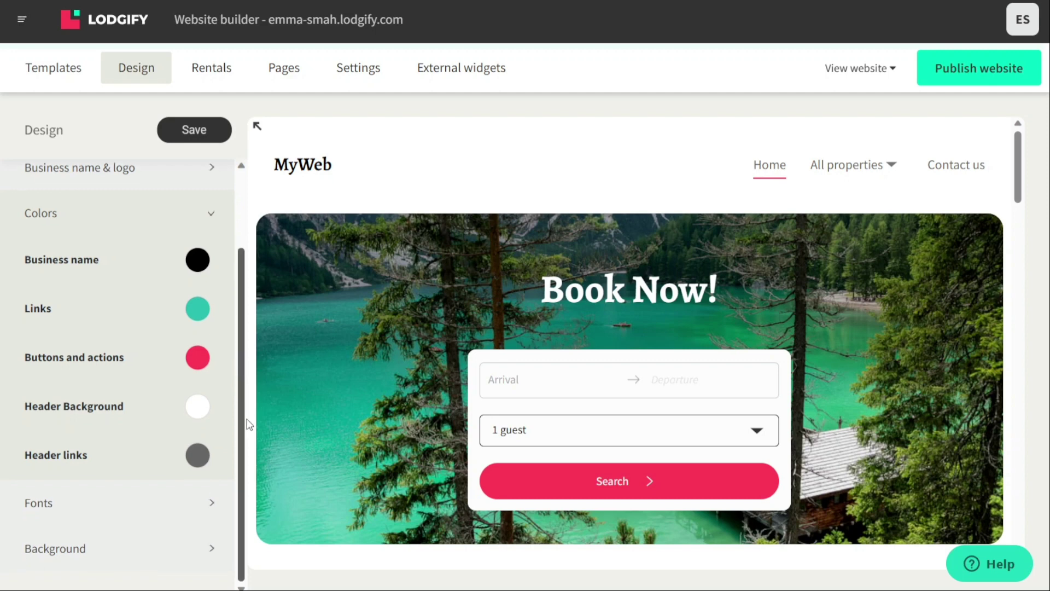
{"action": "left_click", "coordinate": [219, 504]}
{"action": "left_click_drag", "start_coordinate": [238, 418], "coordinate": [256, 556]}
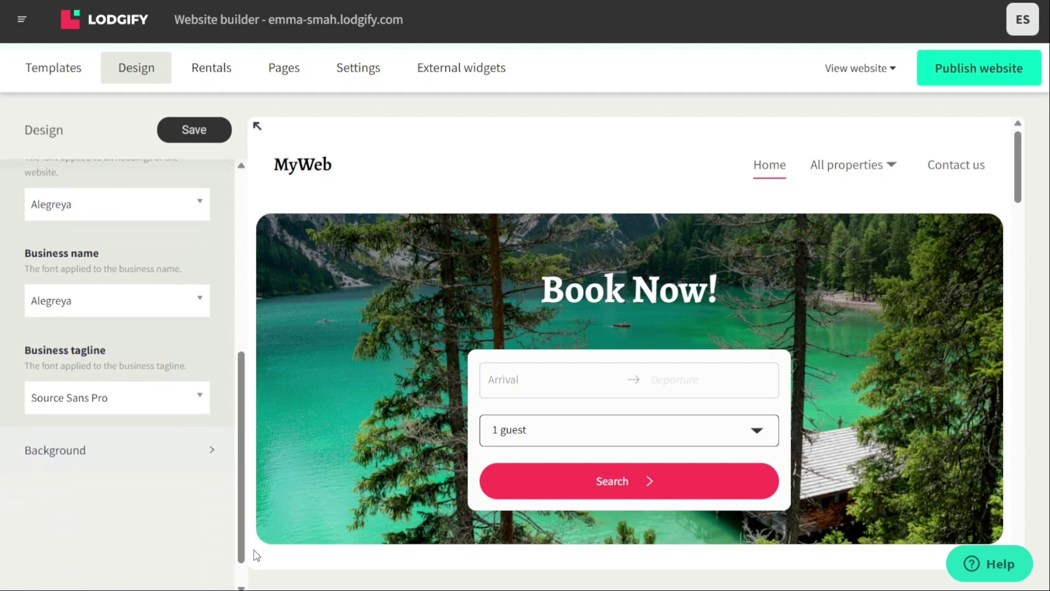
Check the lake background image and domain settings, then go to the Channel manager.
{"action": "left_click", "coordinate": [203, 451]}
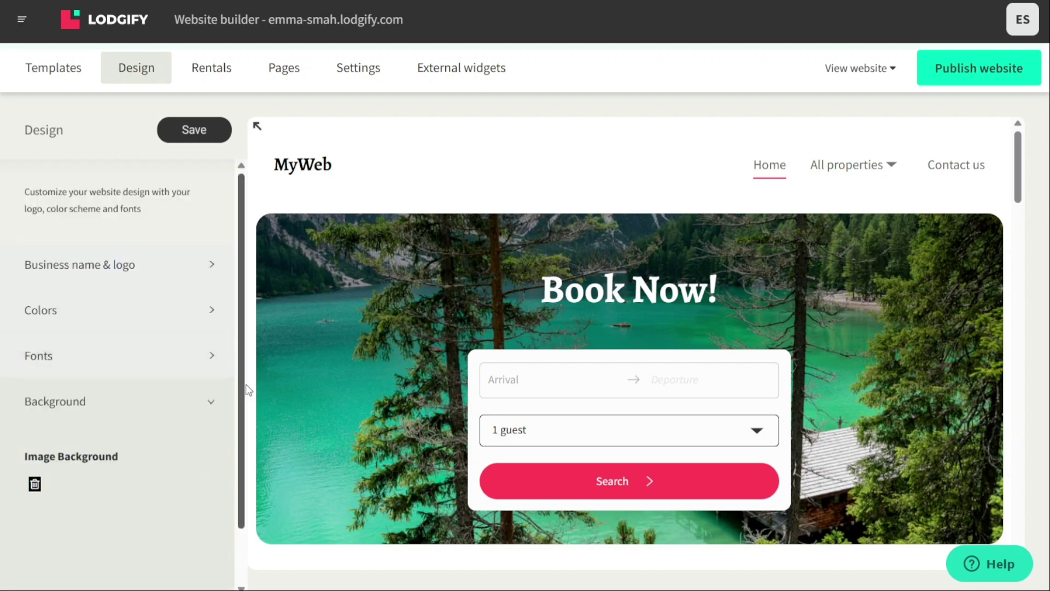
{"action": "scroll", "coordinate": [248, 390], "scroll_direction": "down", "scroll_amount": 2}
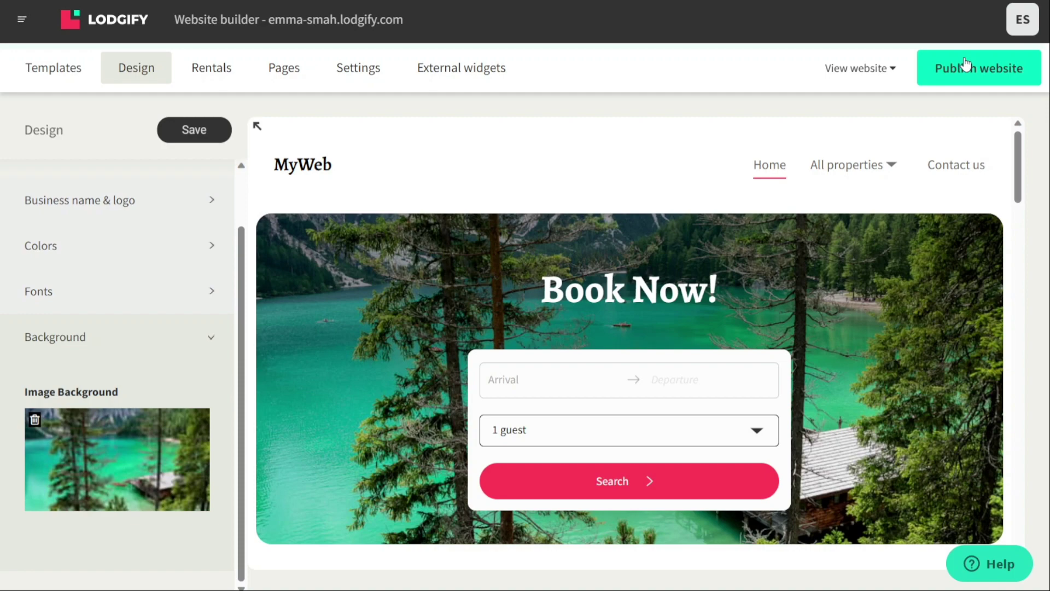
{"action": "left_click", "coordinate": [365, 71]}
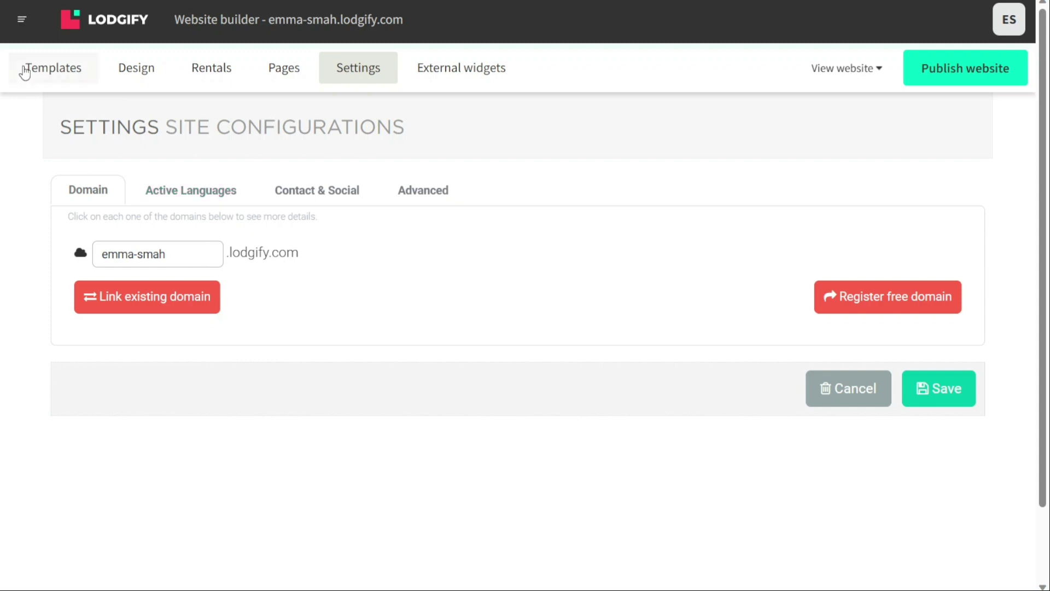
{"action": "left_click", "coordinate": [23, 25]}
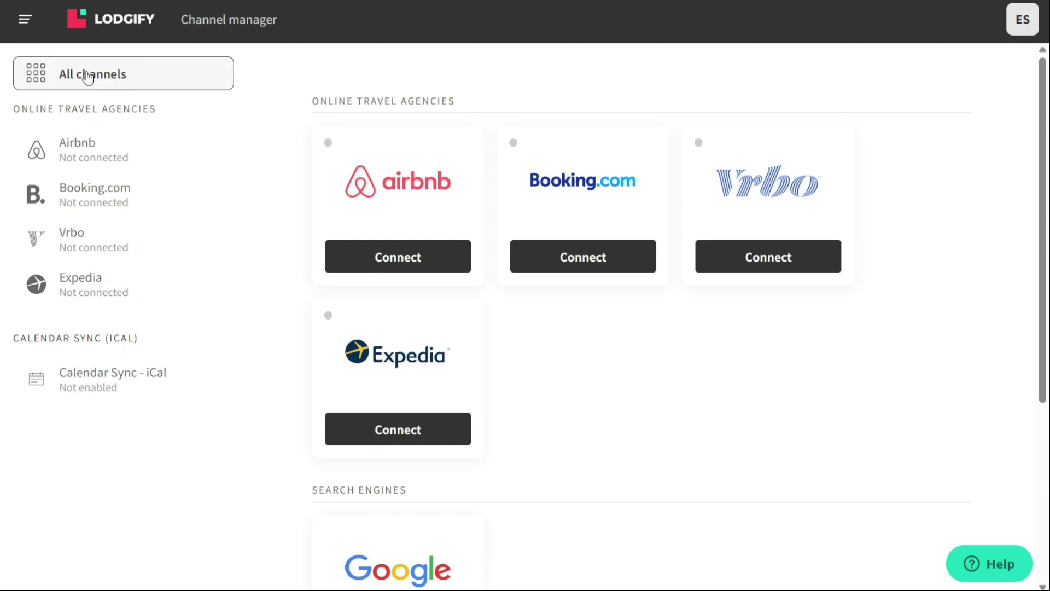
Go to the Reviews page and confirm no reviews exist yet.
{"action": "left_click", "coordinate": [27, 22]}
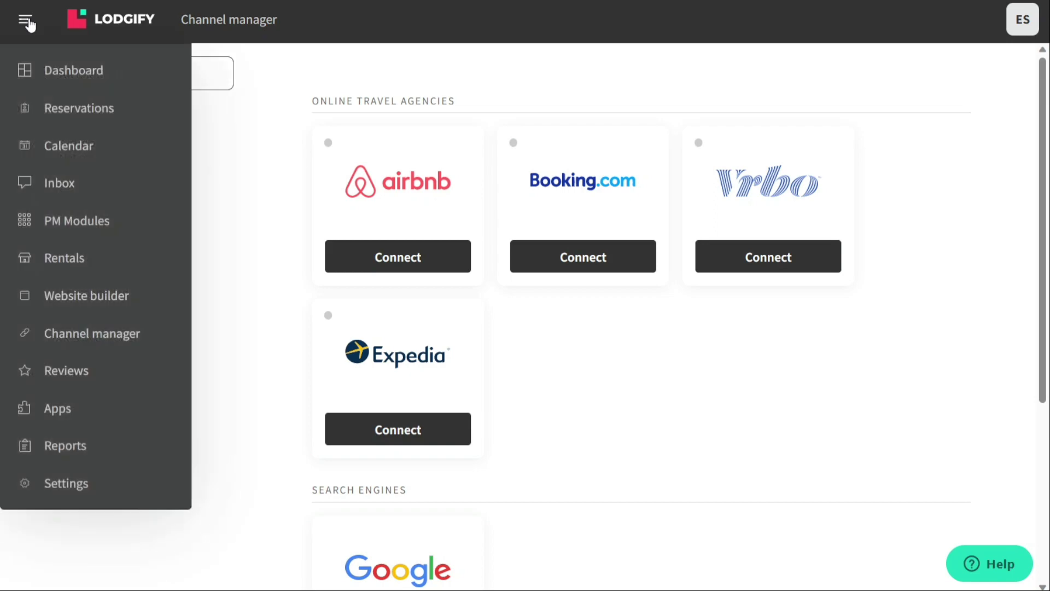
{"action": "left_click", "coordinate": [97, 372]}
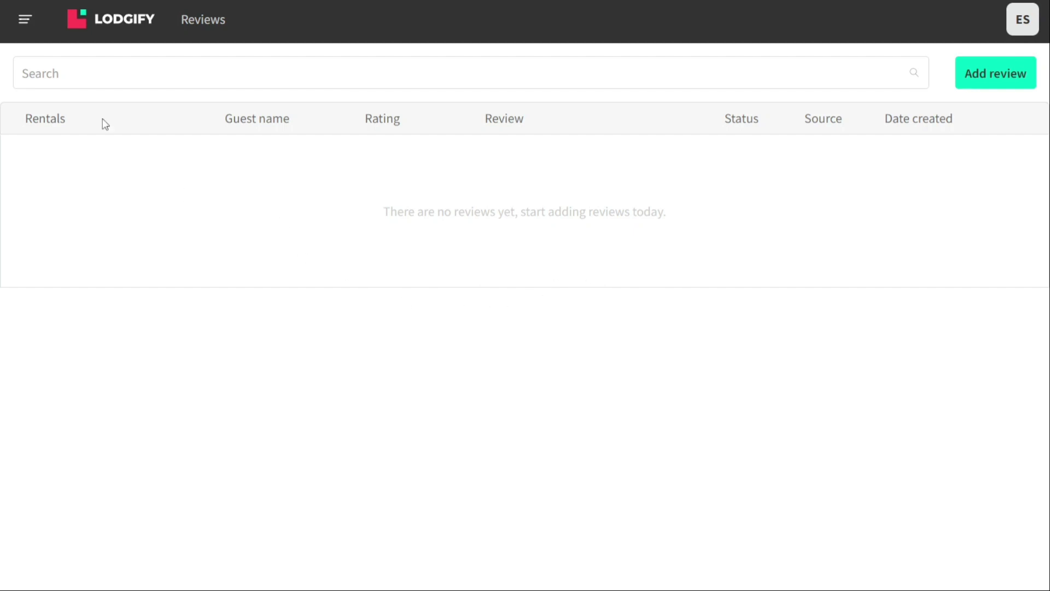
Browse the Apps page's Lodgify apps and third-party integrations, then return to the navigation menu.
{"action": "left_click", "coordinate": [28, 14]}
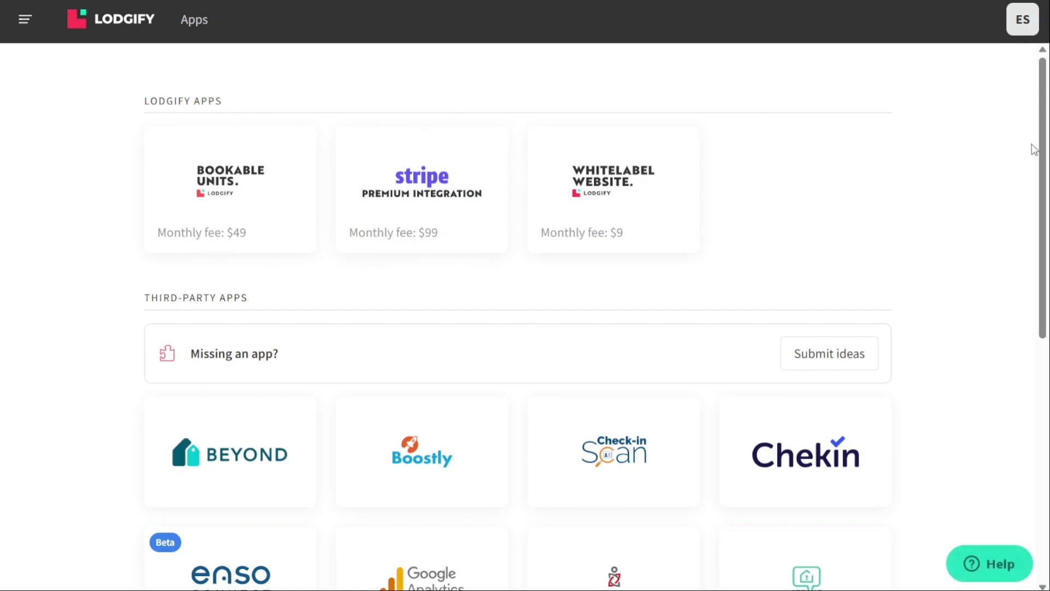
{"action": "left_click_drag", "start_coordinate": [1042, 150], "coordinate": [1025, 115]}
{"action": "left_click", "coordinate": [25, 19]}
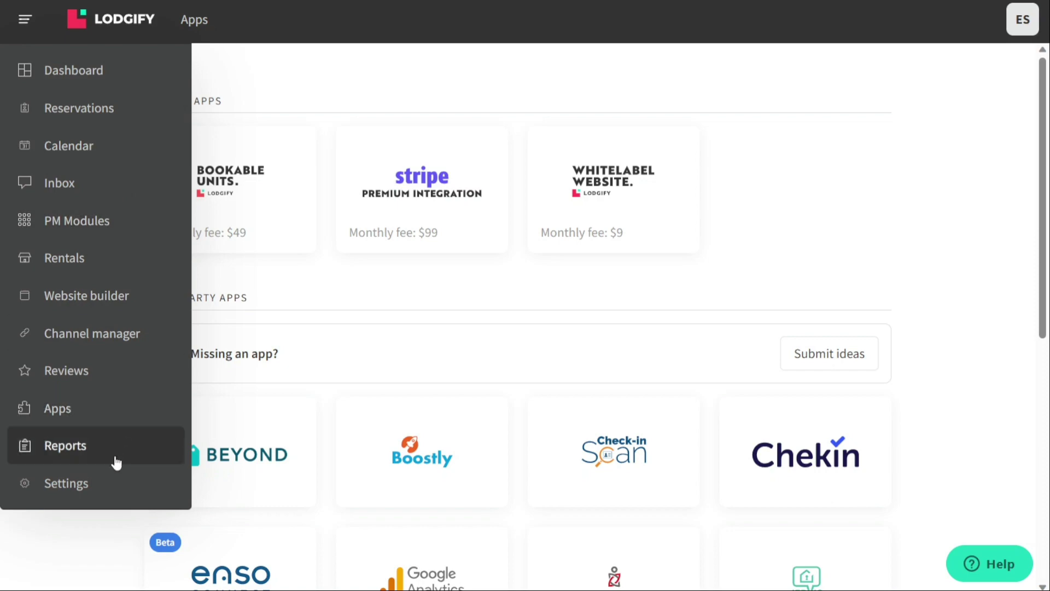
View the Reports page showing no check-ins today, then bring up the navigation menu.
{"action": "left_click", "coordinate": [116, 463]}
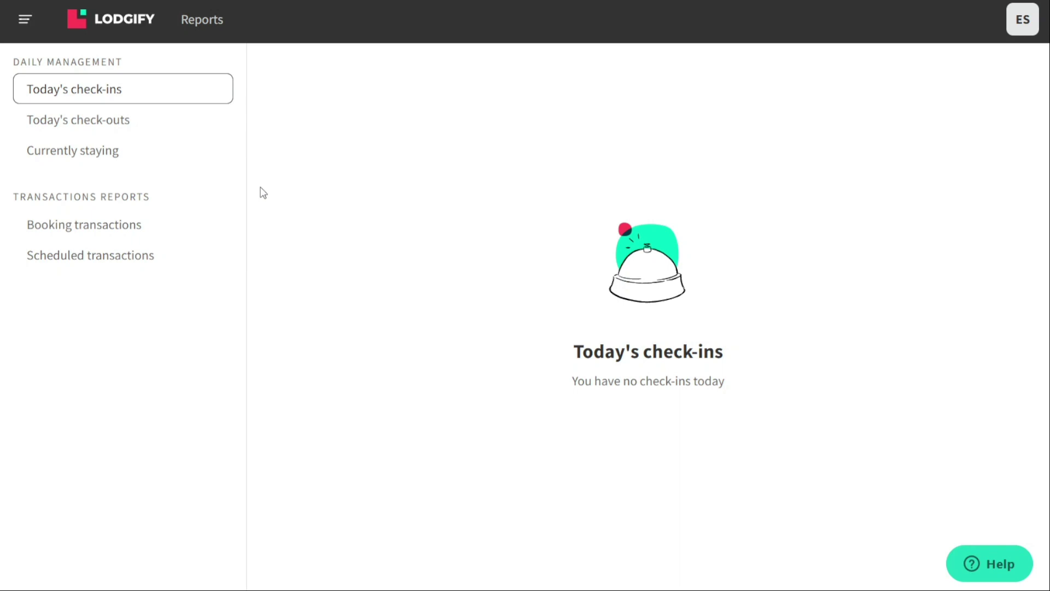
{"action": "left_click", "coordinate": [25, 21]}
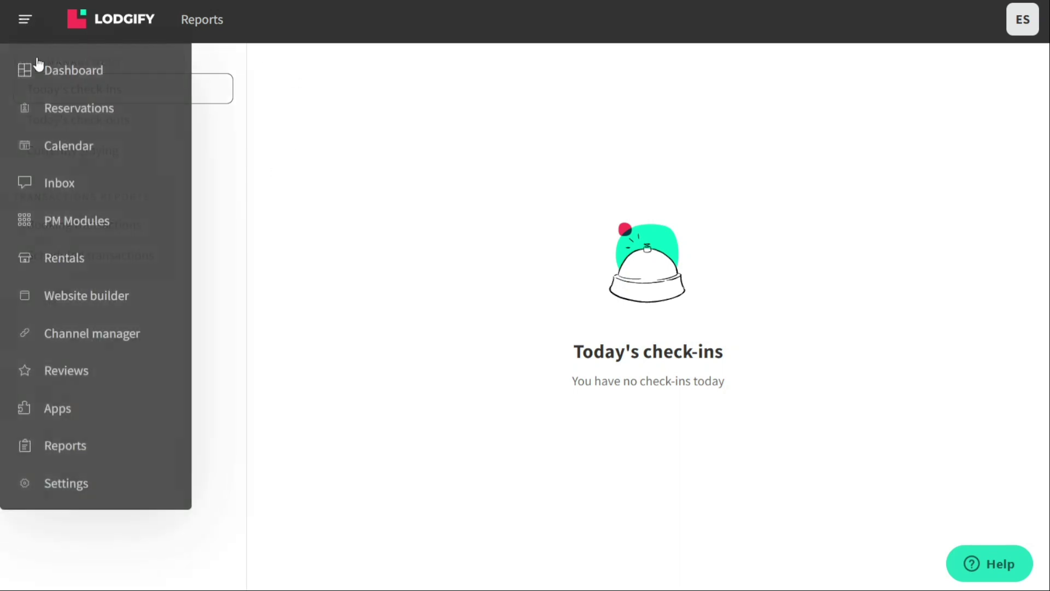
Look over the Primary policy and Settings sections, then open the empty Fees page.
{"action": "left_click", "coordinate": [82, 485]}
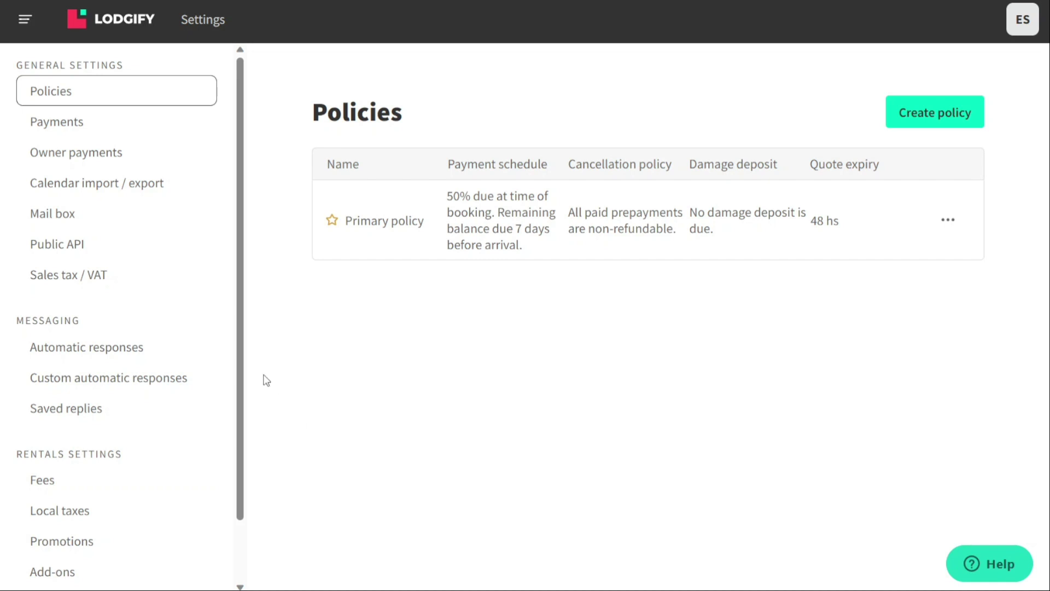
{"action": "scroll", "coordinate": [241, 358], "scroll_direction": "down", "scroll_amount": 1}
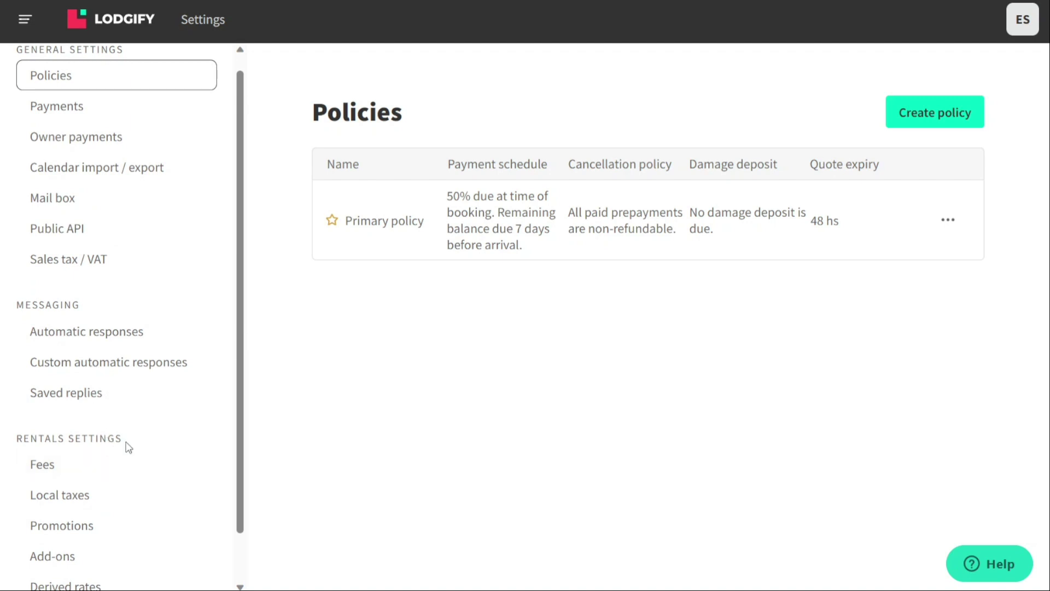
{"action": "scroll", "coordinate": [245, 406], "scroll_direction": "up", "scroll_amount": 1}
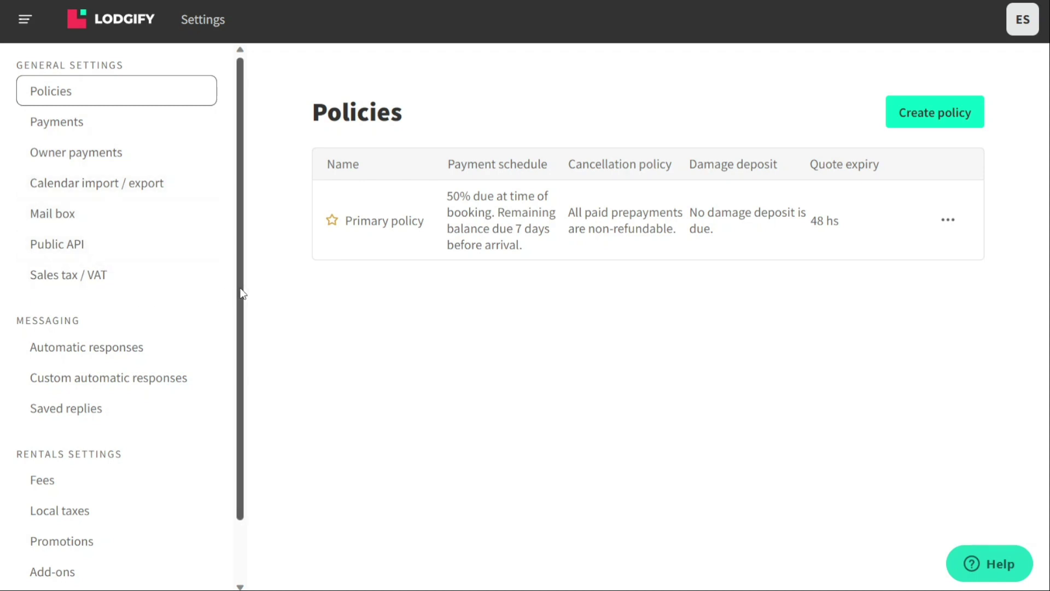
{"action": "left_click_drag", "start_coordinate": [243, 294], "coordinate": [255, 369]}
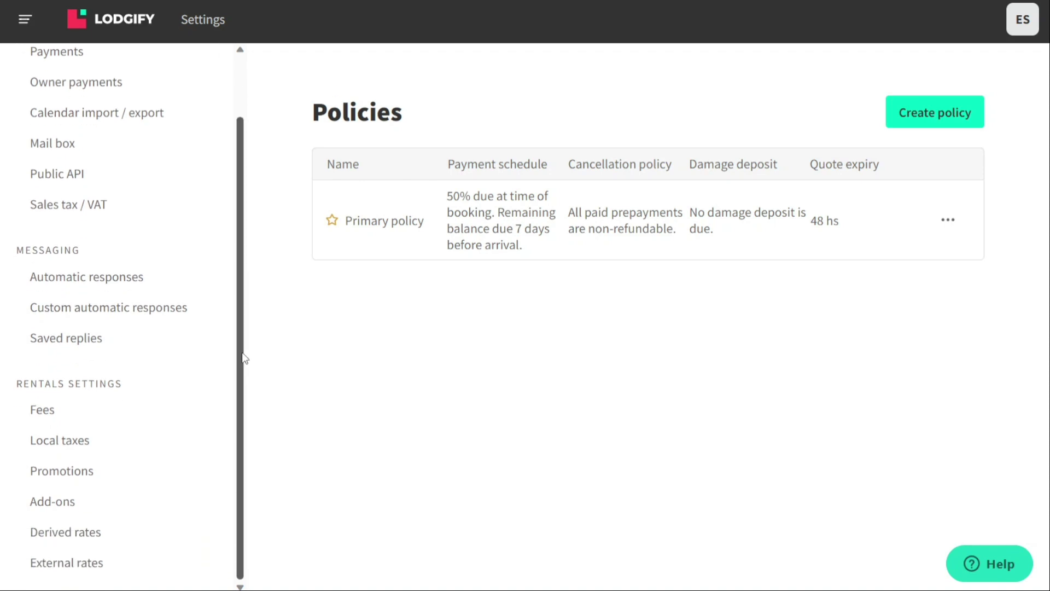
{"action": "mouse_move", "coordinate": [244, 358]}
{"action": "left_mouse_down"}
{"action": "mouse_move", "coordinate": [237, 290]}
{"action": "mouse_move", "coordinate": [245, 372]}
{"action": "left_mouse_up"}
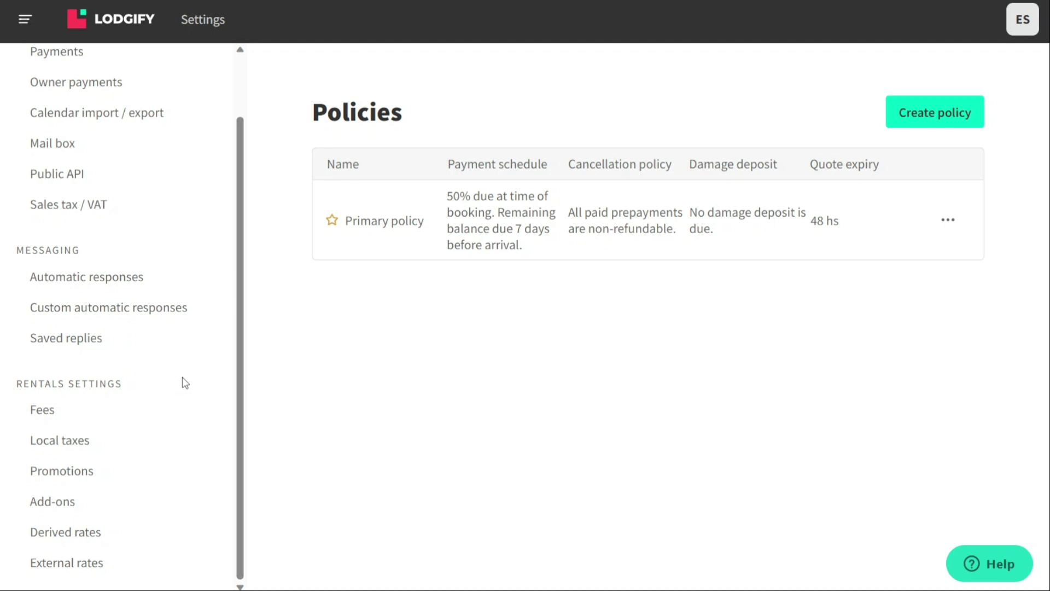
{"action": "left_click", "coordinate": [125, 420]}
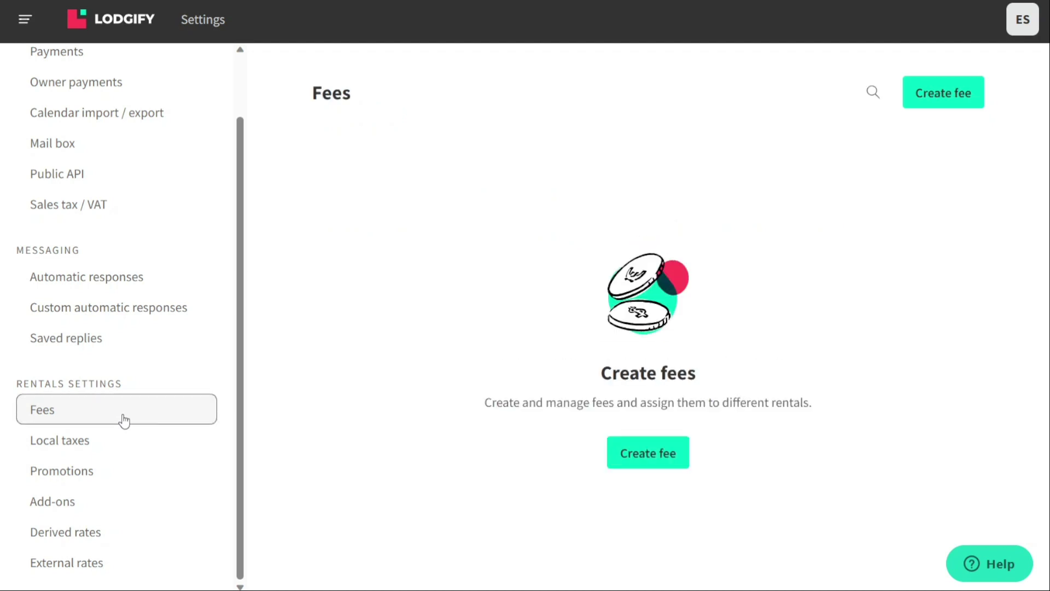
Open the empty Local taxes settings page and scroll the sidebar back to the top.
{"action": "left_click", "coordinate": [125, 441]}
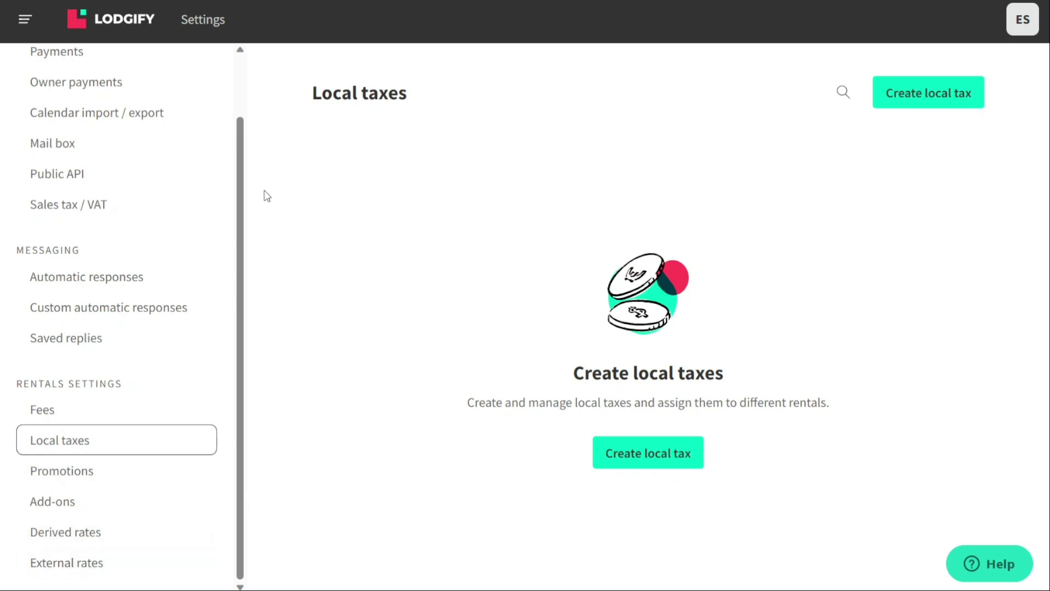
{"action": "left_click_drag", "start_coordinate": [245, 184], "coordinate": [242, 100]}
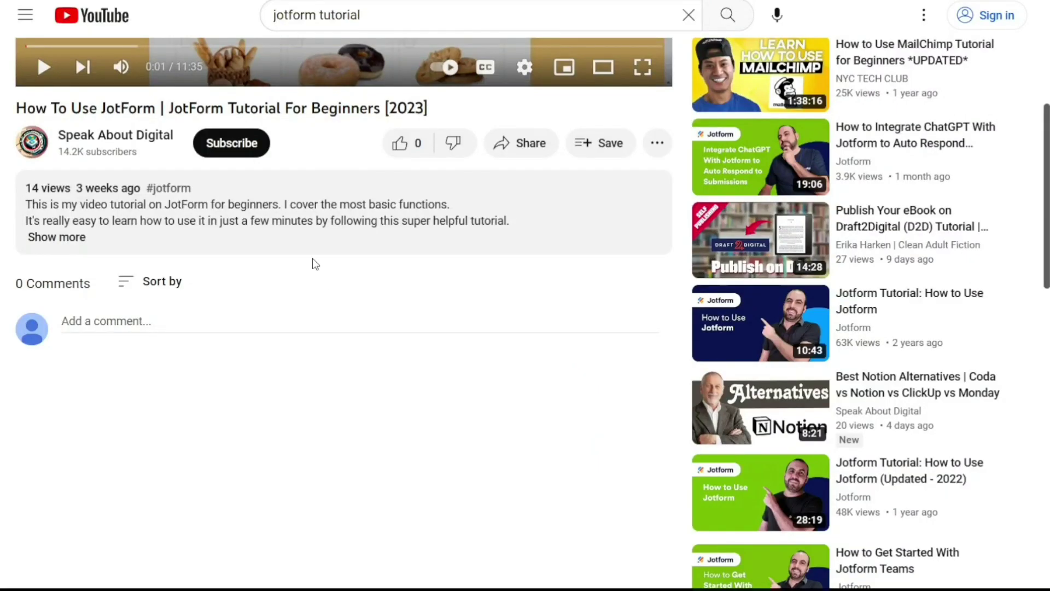
Expand the JotForm tutorial's YouTube description to show its date and sign-up link.
{"action": "left_click", "coordinate": [67, 236]}
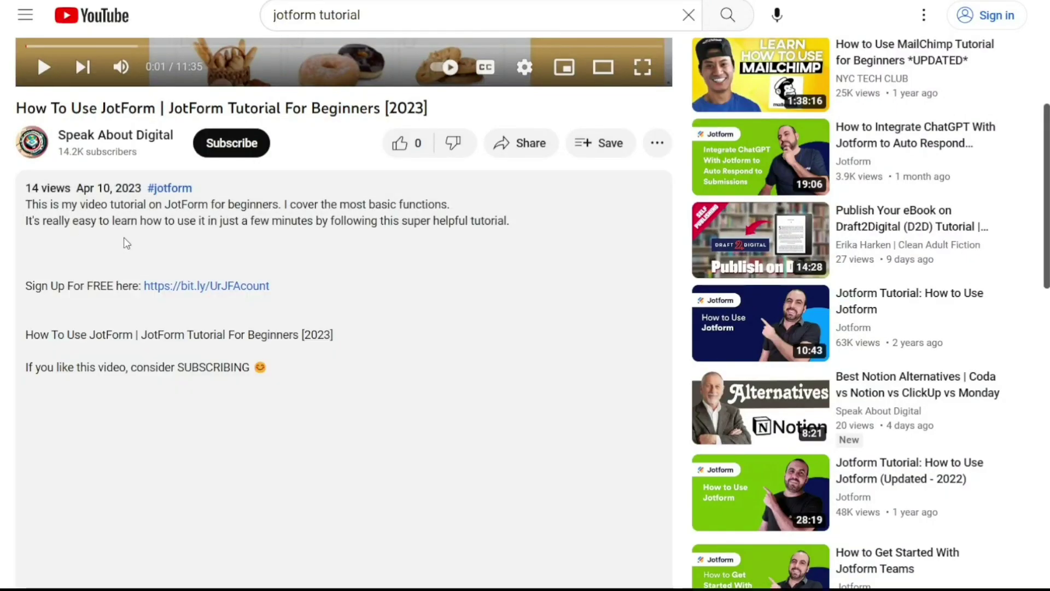